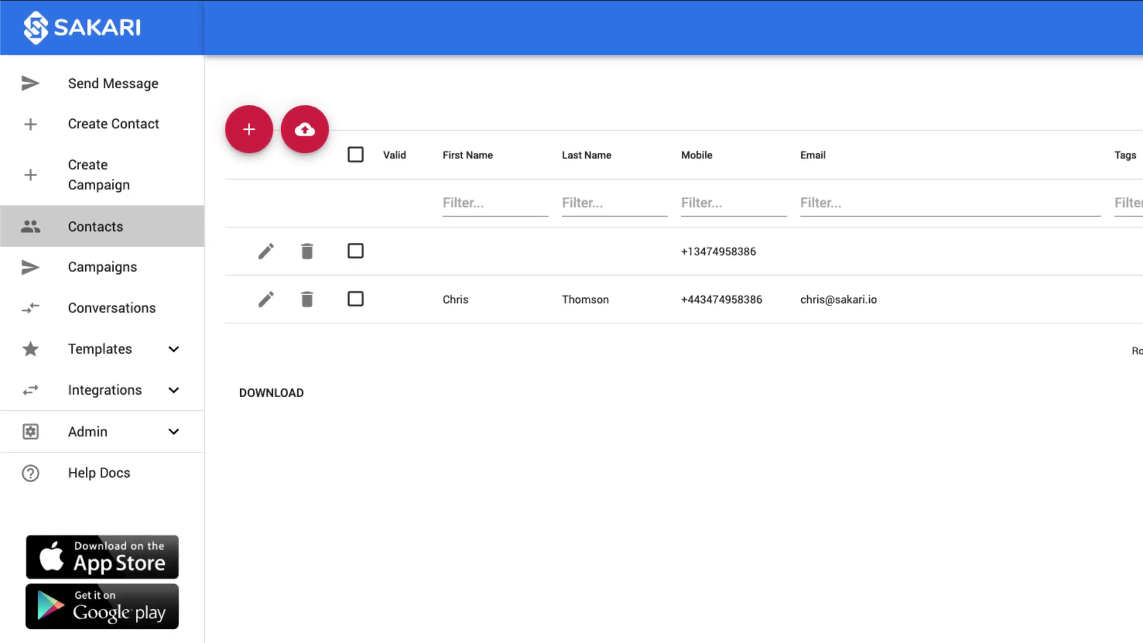
Connect Sakari to the HubSpot account from the HubSpot integration page and grant access
{"action": "left_click", "coordinate": [98, 394]}
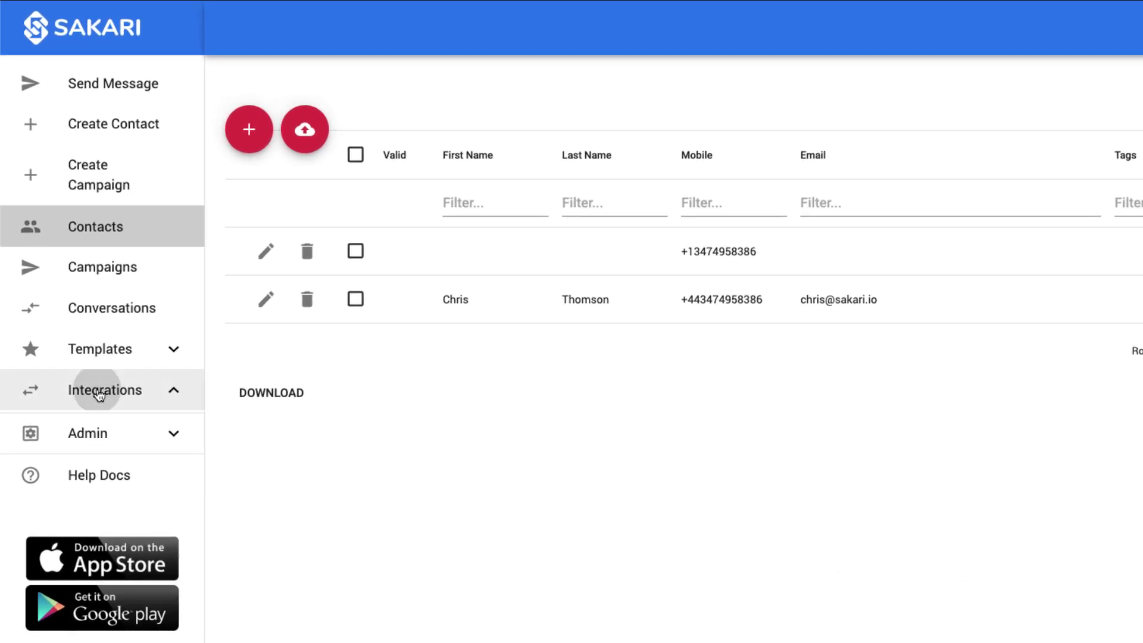
{"action": "left_click", "coordinate": [79, 555]}
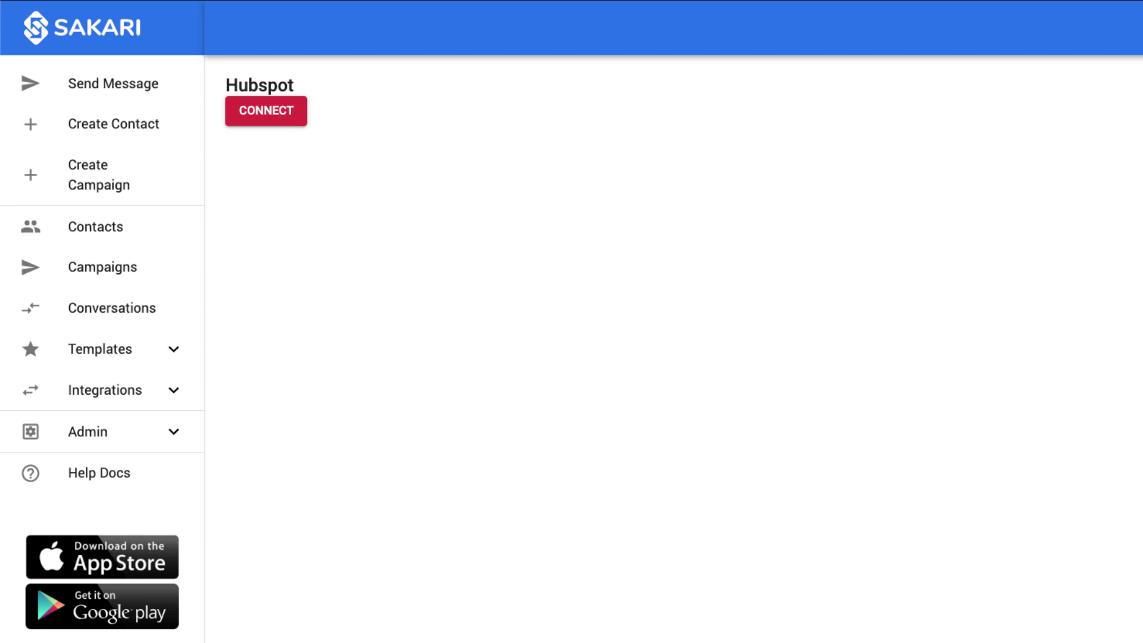
{"action": "left_click", "coordinate": [284, 111]}
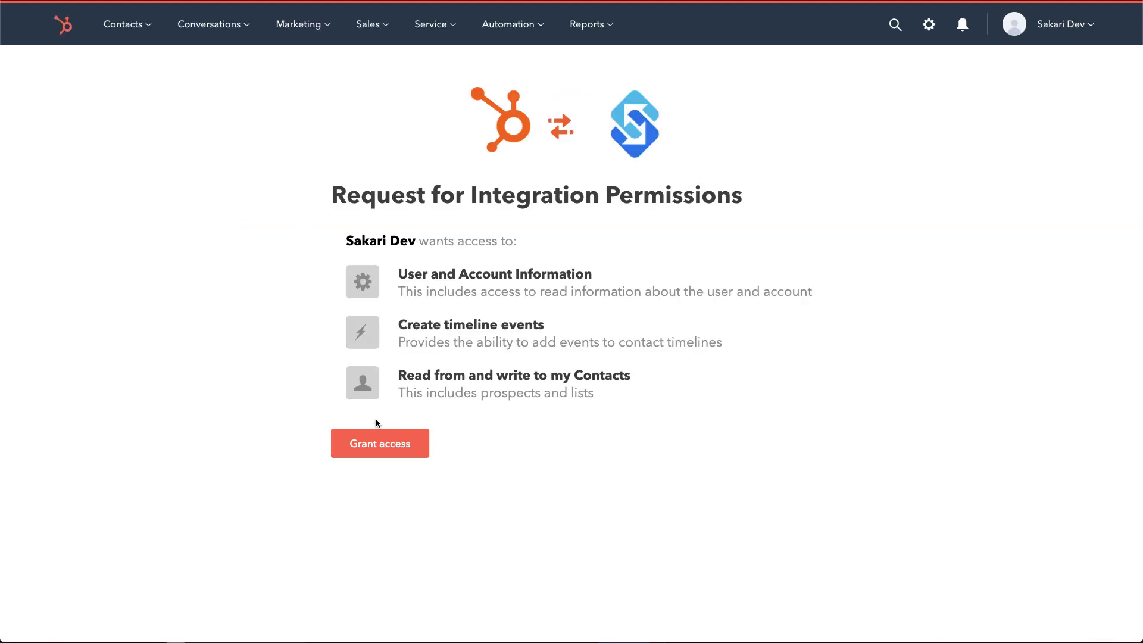
{"action": "left_click", "coordinate": [376, 447]}
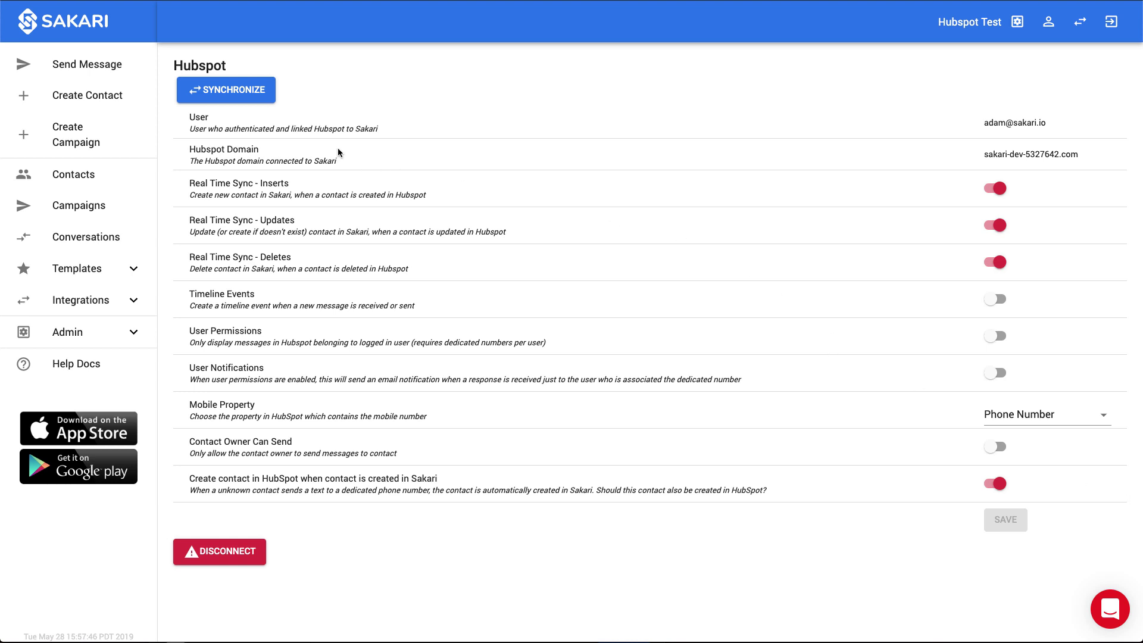
Run a HubSpot data synchronization in Sakari and confirm it
{"action": "left_click", "coordinate": [271, 101]}
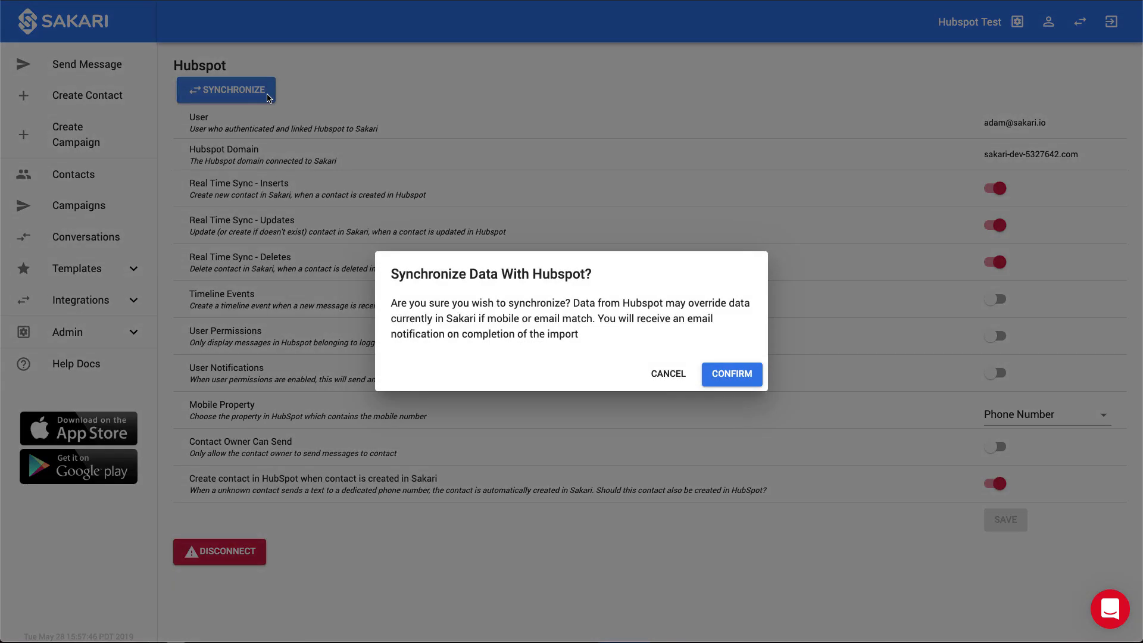
{"action": "left_click", "coordinate": [729, 374]}
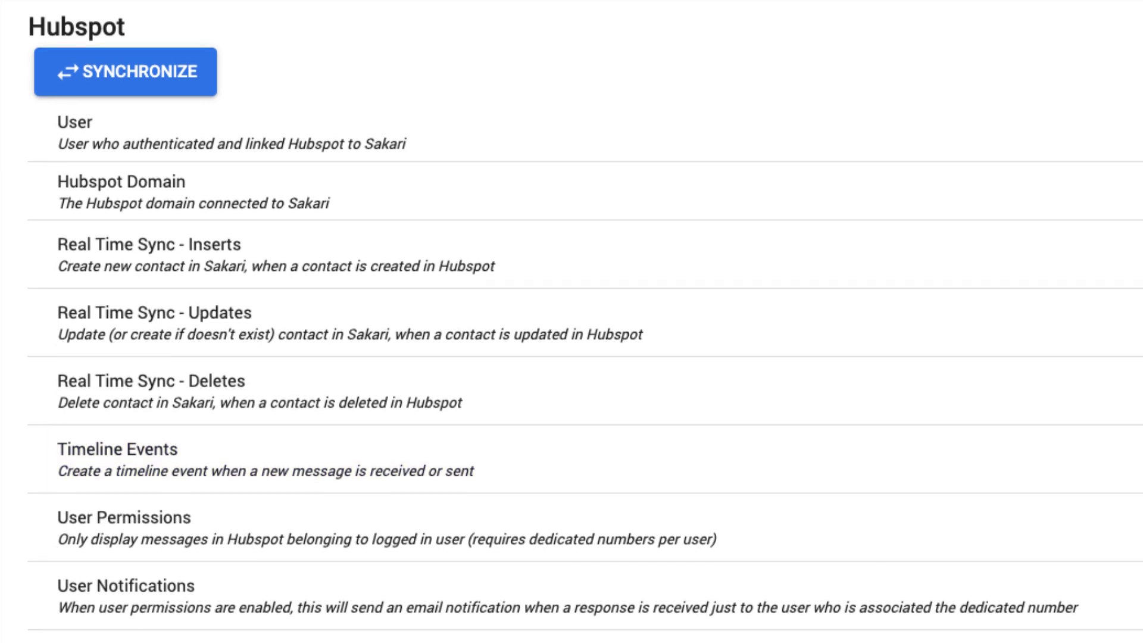
{"action": "scroll", "coordinate": [571, 321], "scroll_direction": "down", "scroll_amount": 3}
{"action": "scroll", "coordinate": [571, 322], "scroll_direction": "down", "scroll_amount": 3}
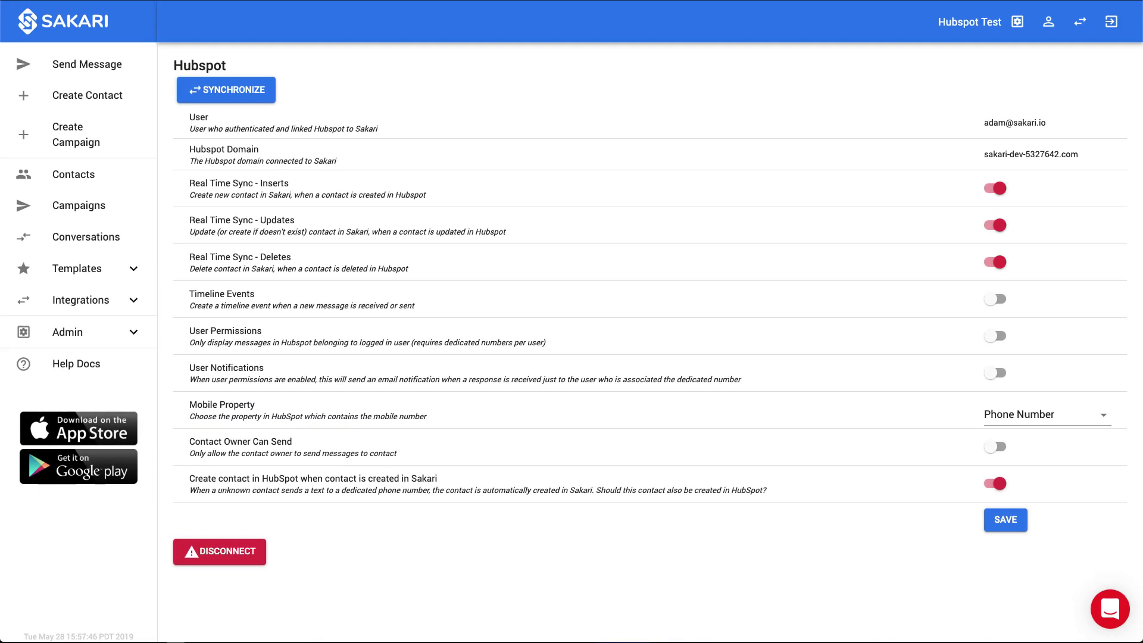
Choose and save the HubSpot Mobile Property, then run a confirmed resync
{"action": "left_click", "coordinate": [1035, 414]}
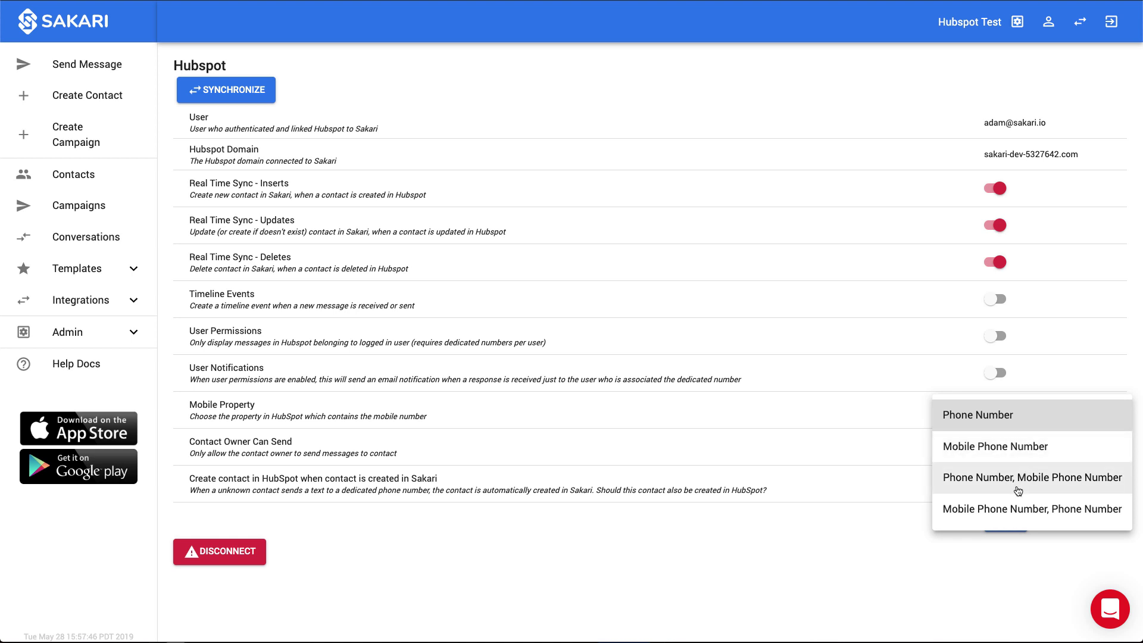
{"action": "left_click", "coordinate": [1040, 513]}
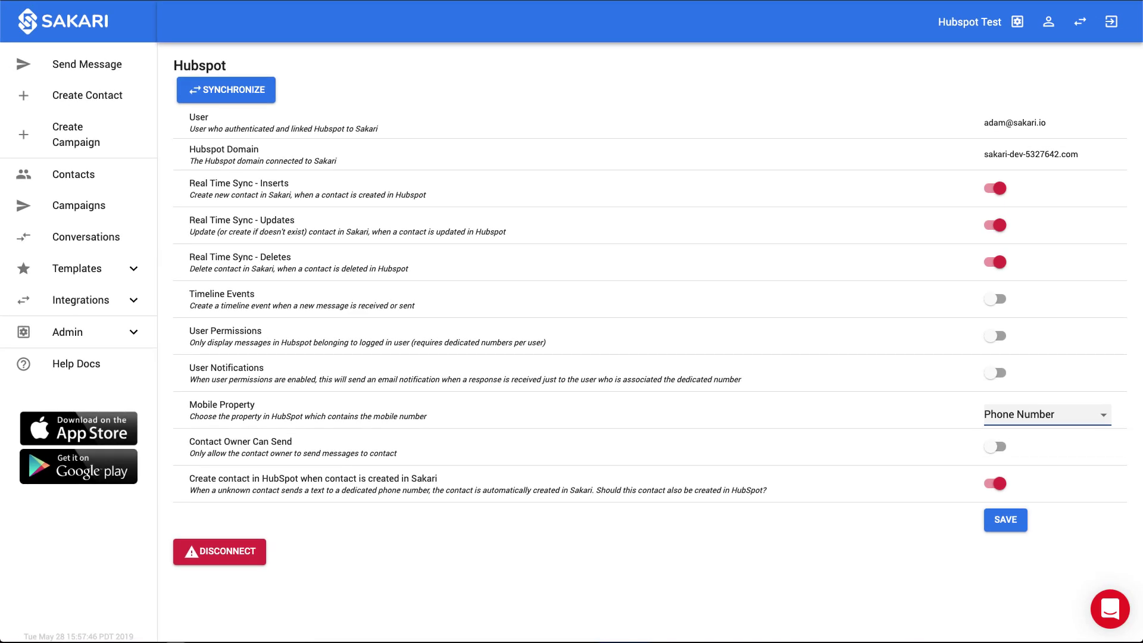
{"action": "left_click", "coordinate": [1005, 519]}
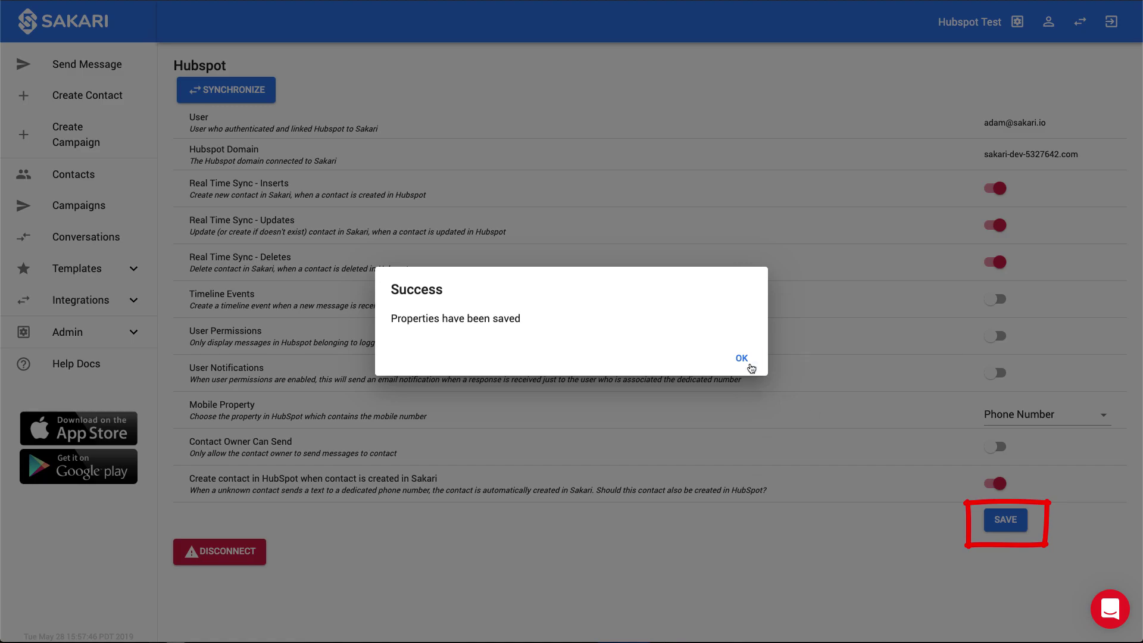
{"action": "left_click", "coordinate": [748, 361]}
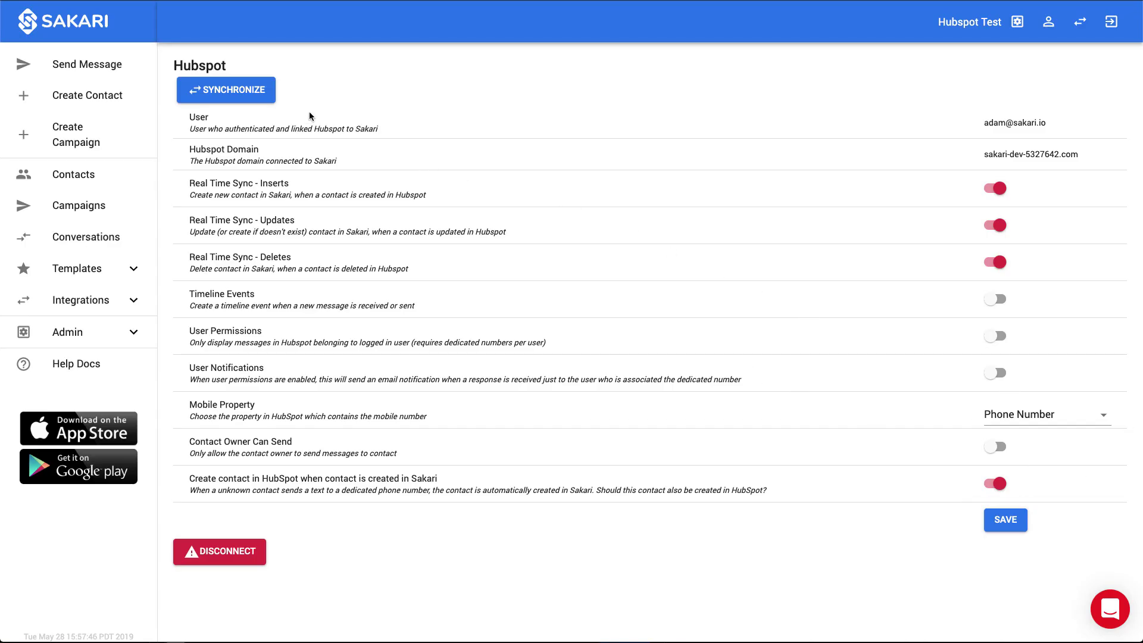
{"action": "left_click", "coordinate": [227, 89]}
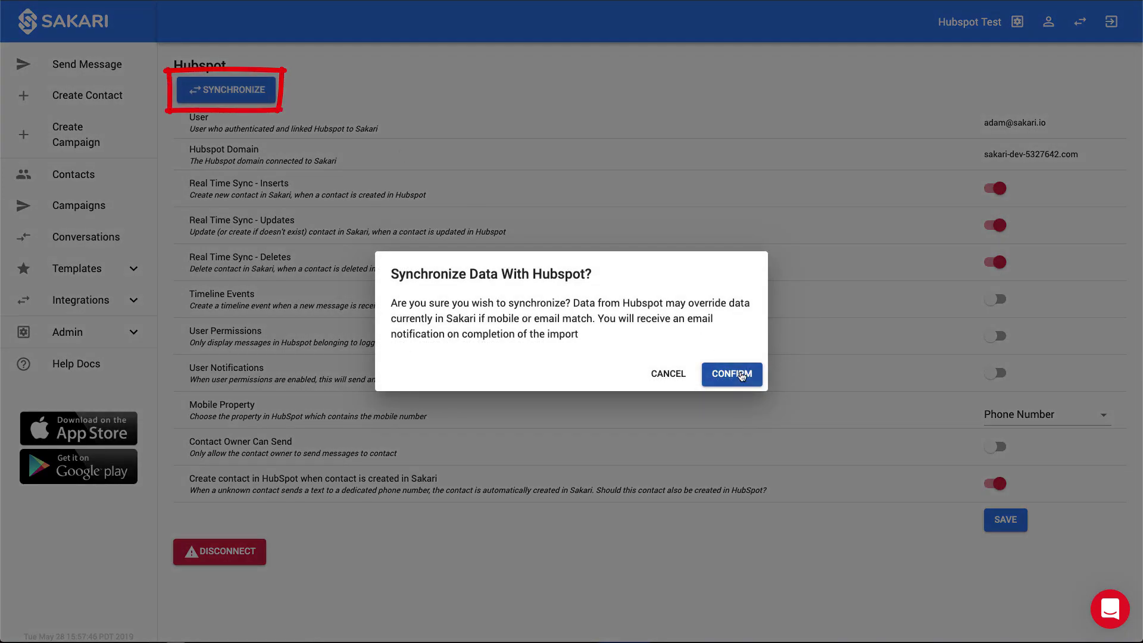
{"action": "left_click", "coordinate": [730, 373]}
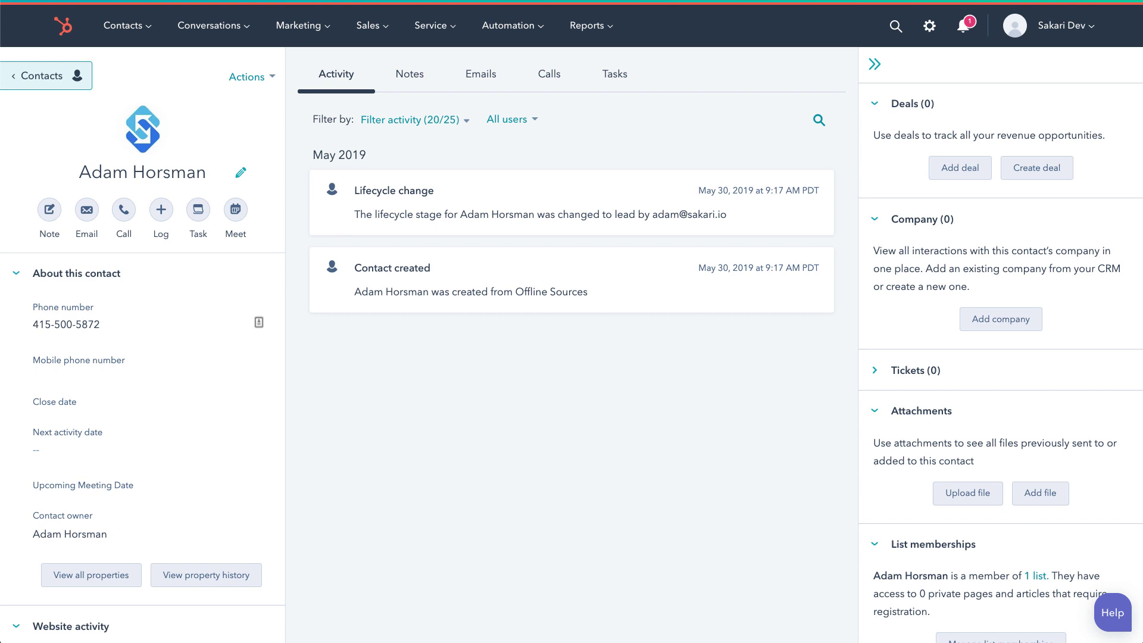
Check Sakari Dev under Integrations in the contact's activity filter
{"action": "left_click", "coordinate": [428, 123]}
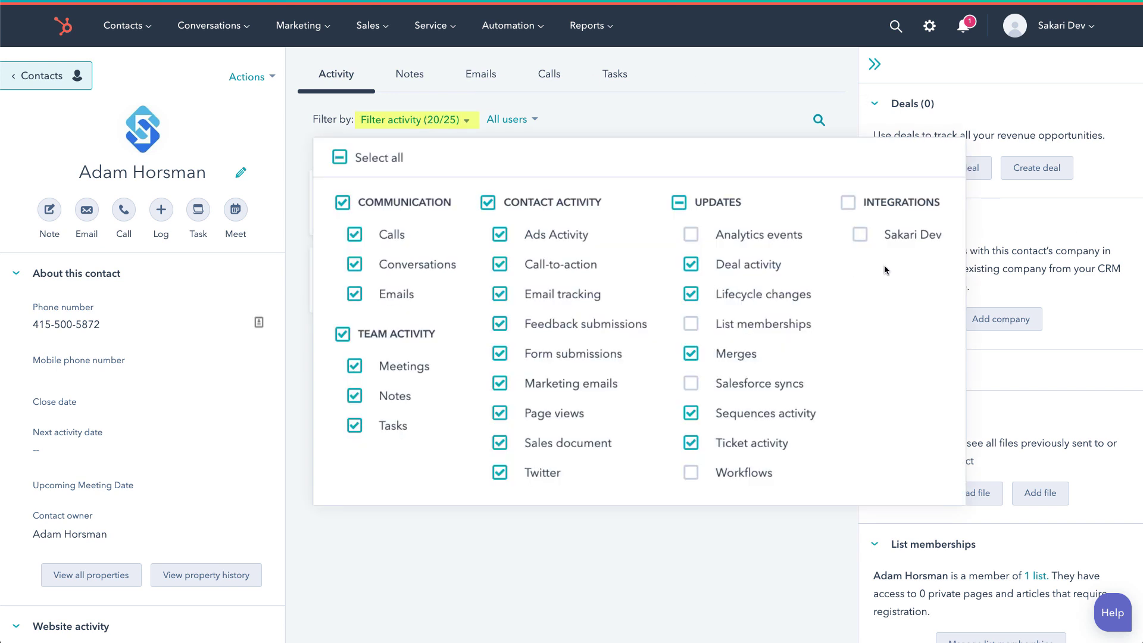
{"action": "left_click", "coordinate": [860, 234]}
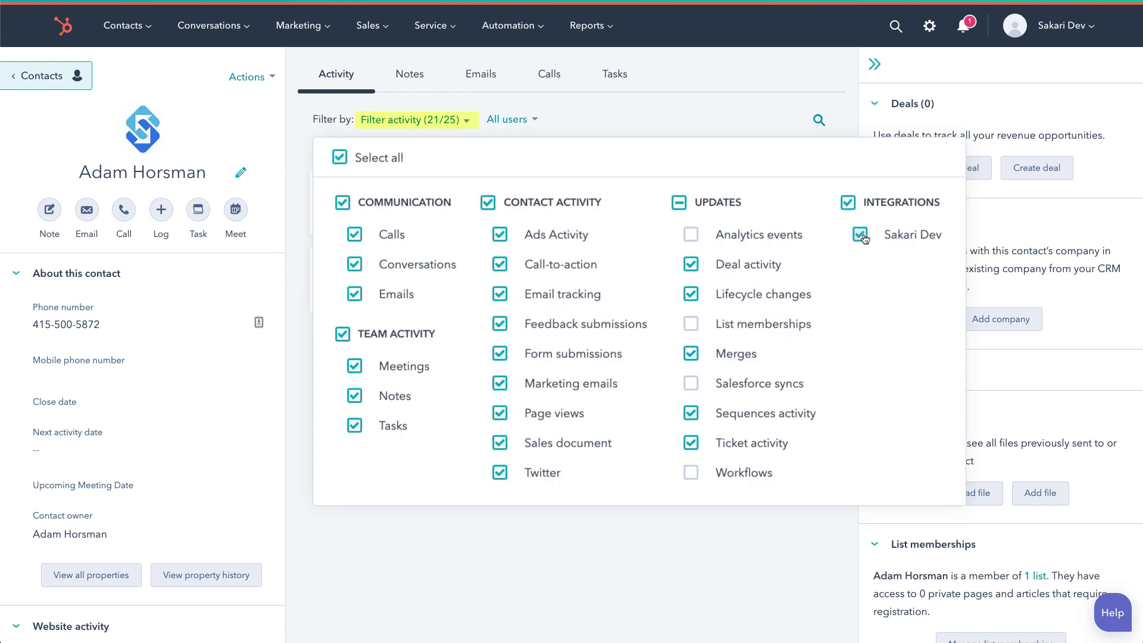
{"action": "left_click", "coordinate": [702, 113]}
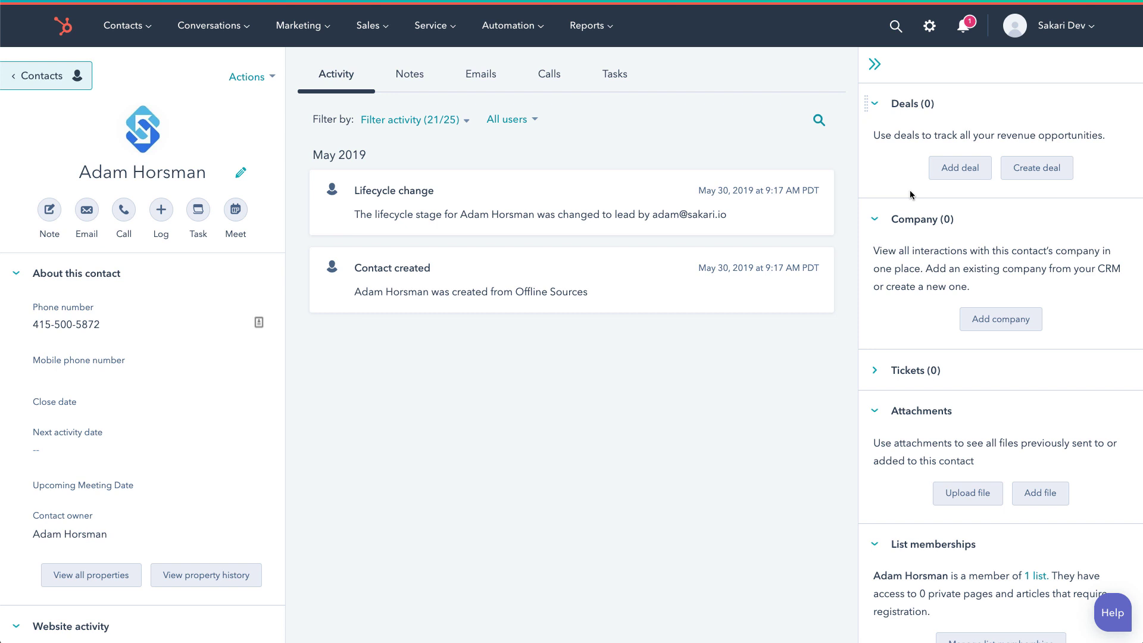
{"action": "mouse_move", "coordinate": [921, 219]}
{"action": "scroll", "coordinate": [952, 268], "scroll_direction": "down", "scroll_amount": 5}
{"action": "scroll", "coordinate": [952, 272], "scroll_direction": "down", "scroll_amount": 5}
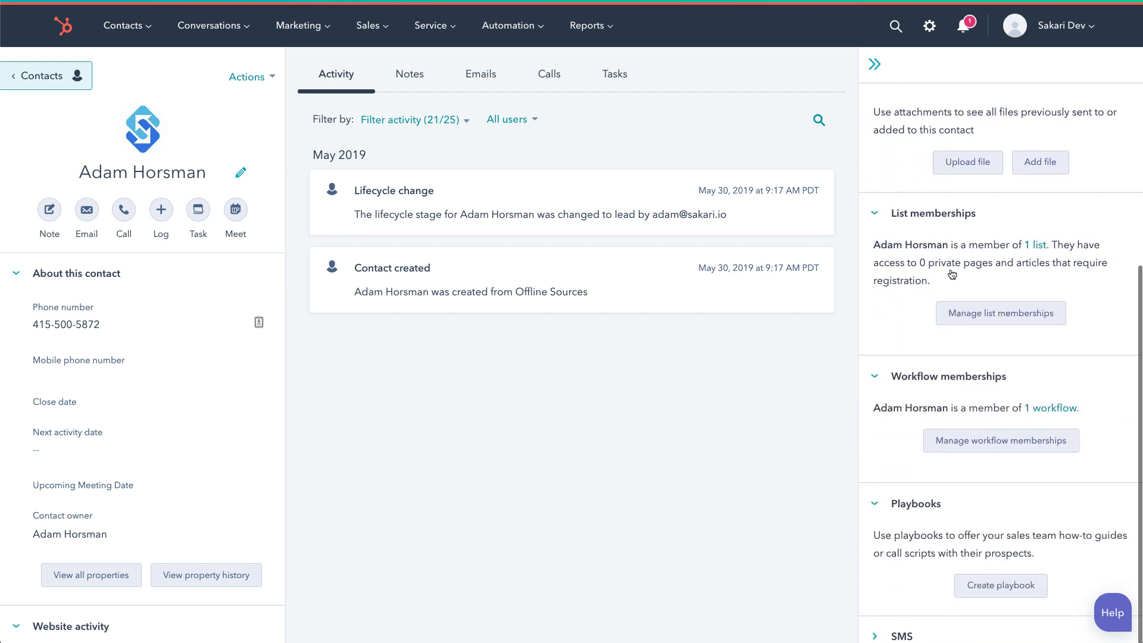
{"action": "scroll", "coordinate": [952, 357], "scroll_direction": "down", "scroll_amount": 2}
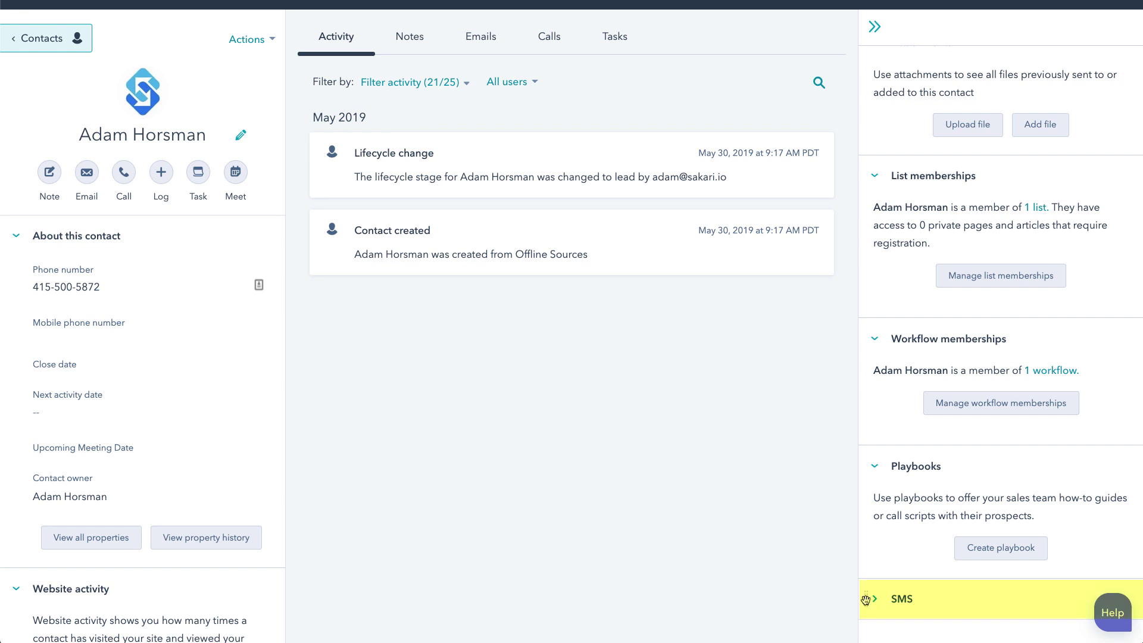
Drag the Sakari SMS card to the top of the right sidebar and expand it
{"action": "left_click_drag", "start_coordinate": [866, 599], "coordinate": [873, 155]}
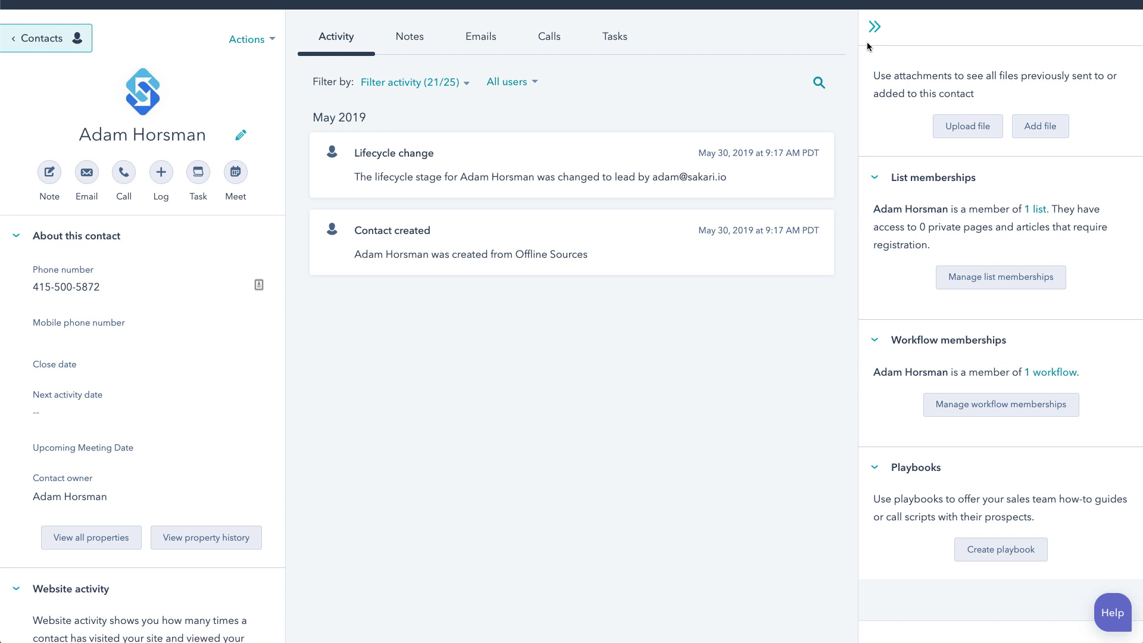
{"action": "scroll", "coordinate": [893, 267], "scroll_direction": "up", "scroll_amount": 1}
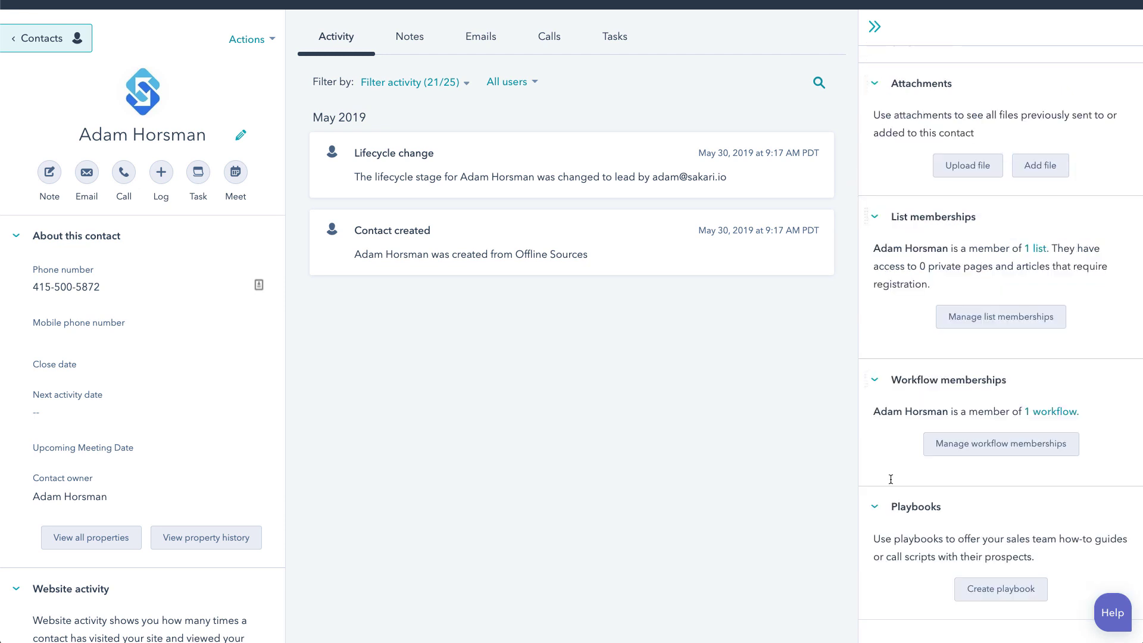
{"action": "scroll", "coordinate": [907, 512], "scroll_direction": "up", "scroll_amount": 5}
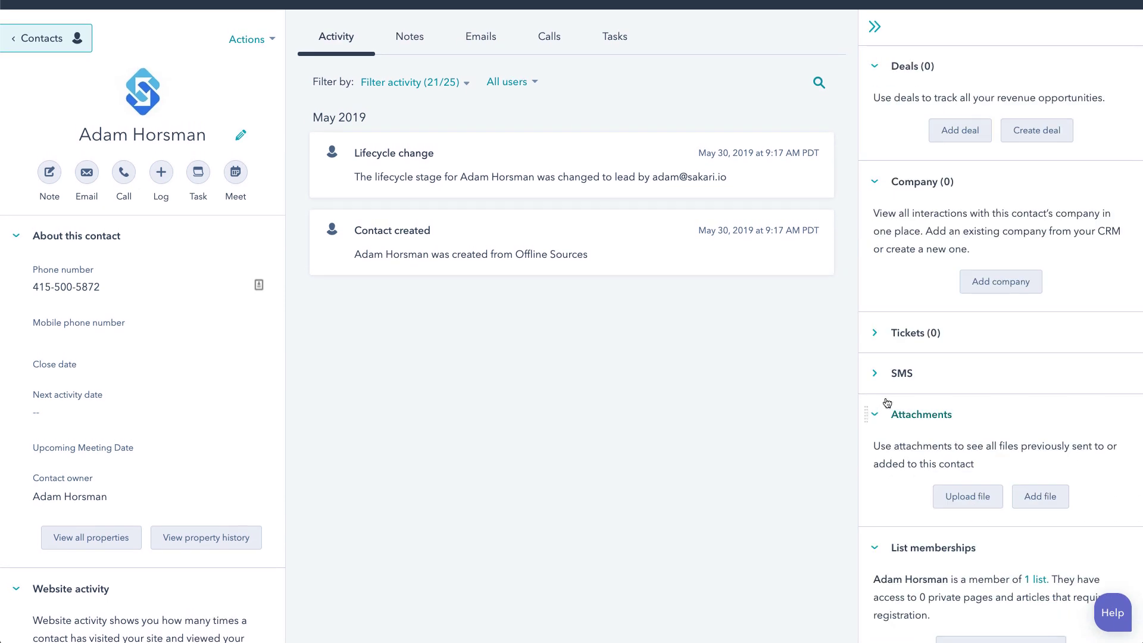
{"action": "left_click_drag", "start_coordinate": [867, 373], "coordinate": [868, 54]}
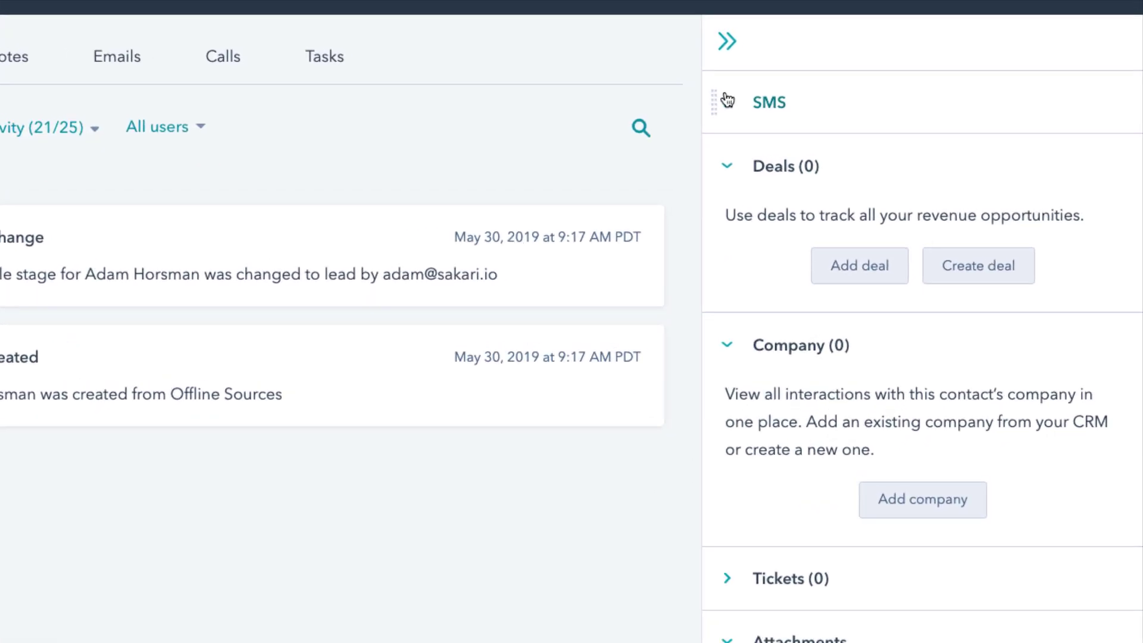
{"action": "left_click", "coordinate": [835, 75]}
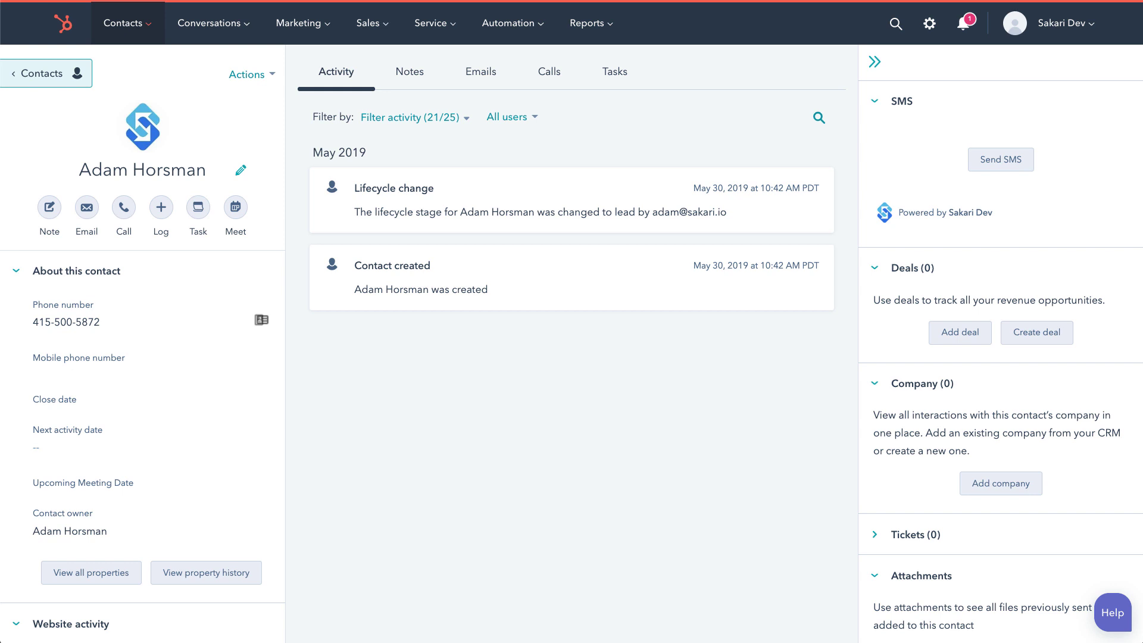
{"action": "left_click", "coordinate": [1001, 159]}
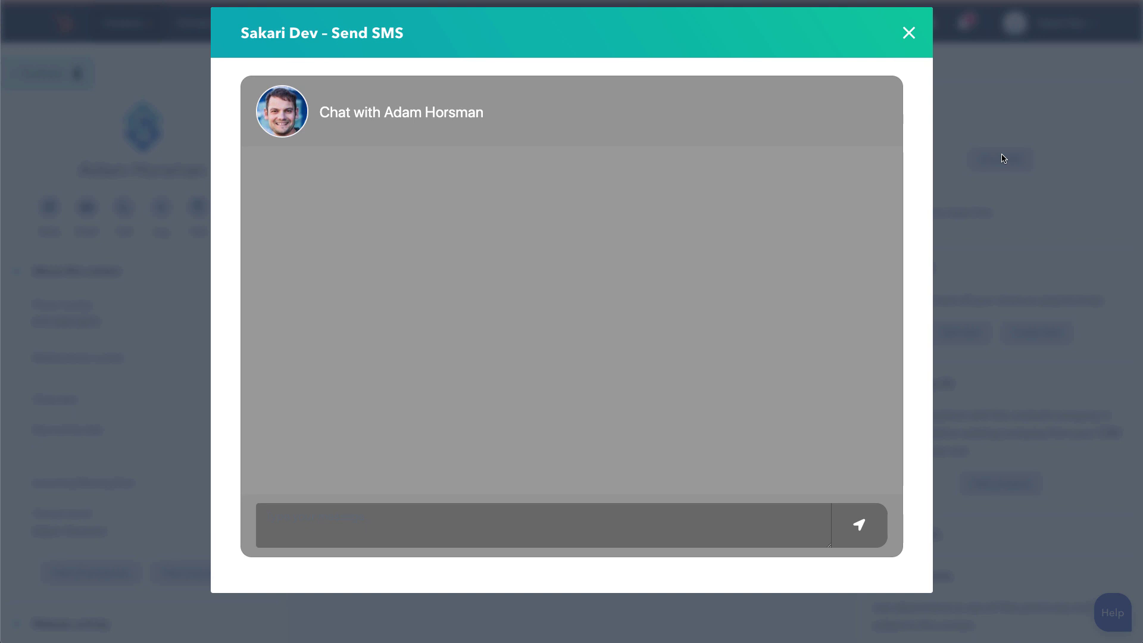
{"action": "left_click", "coordinate": [603, 540]}
{"action": "type", "text": "Hey there!"}
{"action": "left_click", "coordinate": [859, 523]}
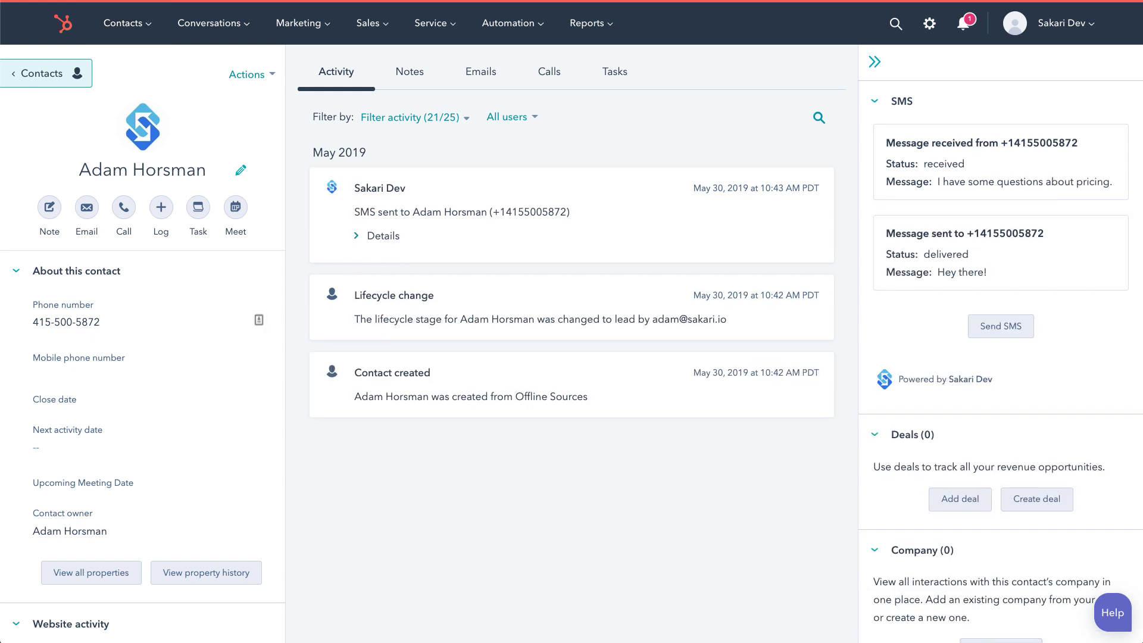
{"action": "left_click", "coordinate": [1000, 325]}
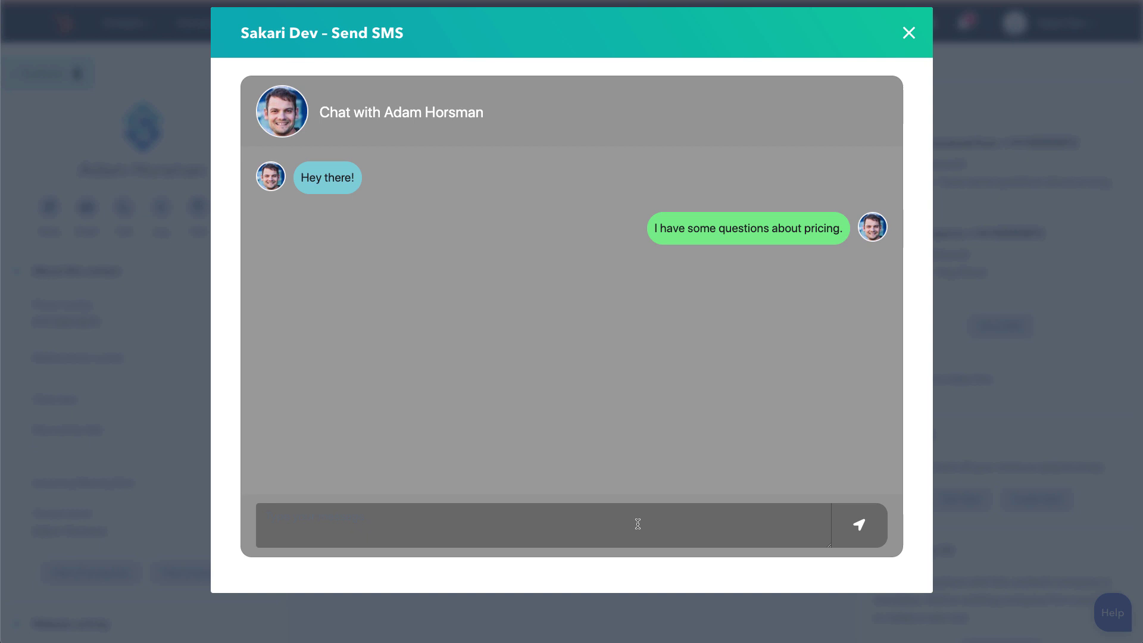
{"action": "type", "text": "Sure, I'll give you a call now."}
{"action": "left_click", "coordinate": [849, 532]}
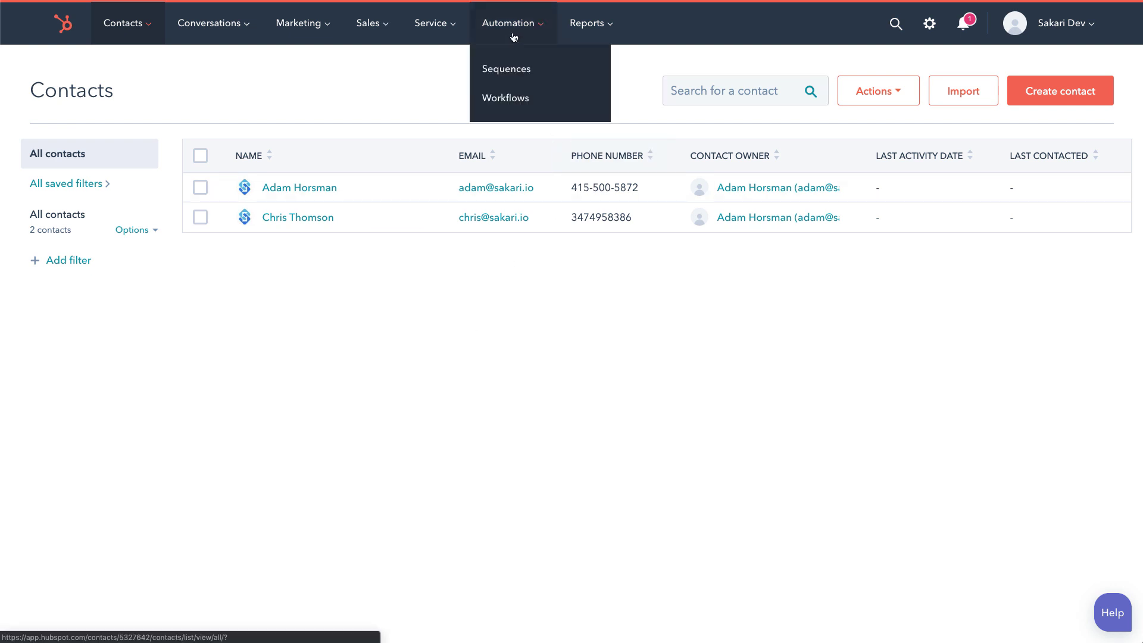
Create a Contact-based workflow from scratch under Automation > Workflows
{"action": "left_click", "coordinate": [509, 98]}
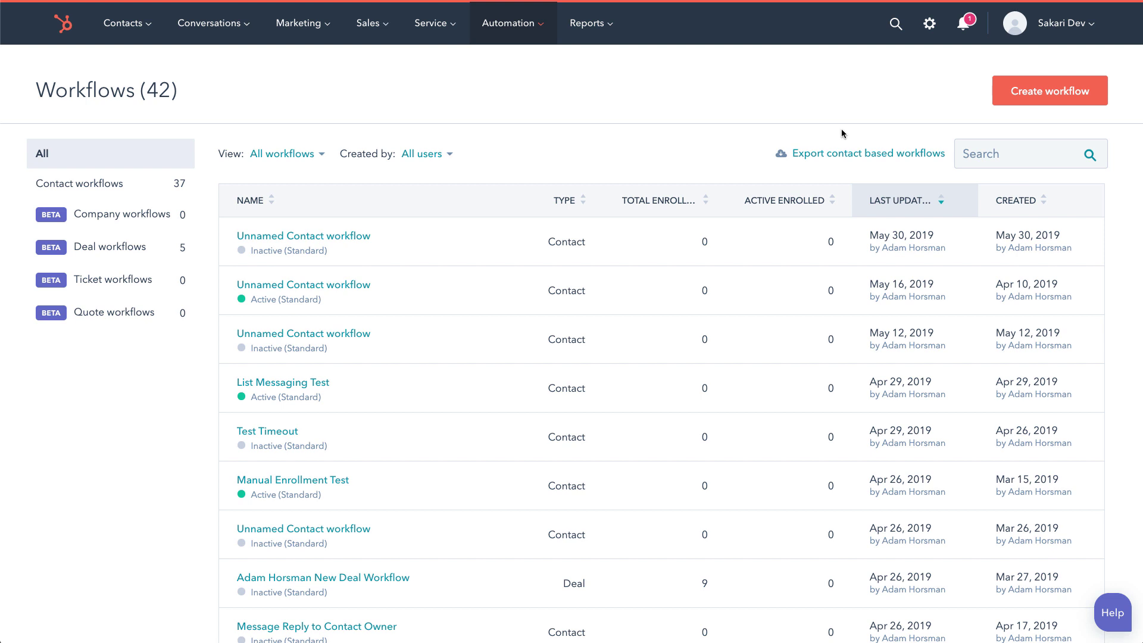
{"action": "left_click", "coordinate": [1070, 92]}
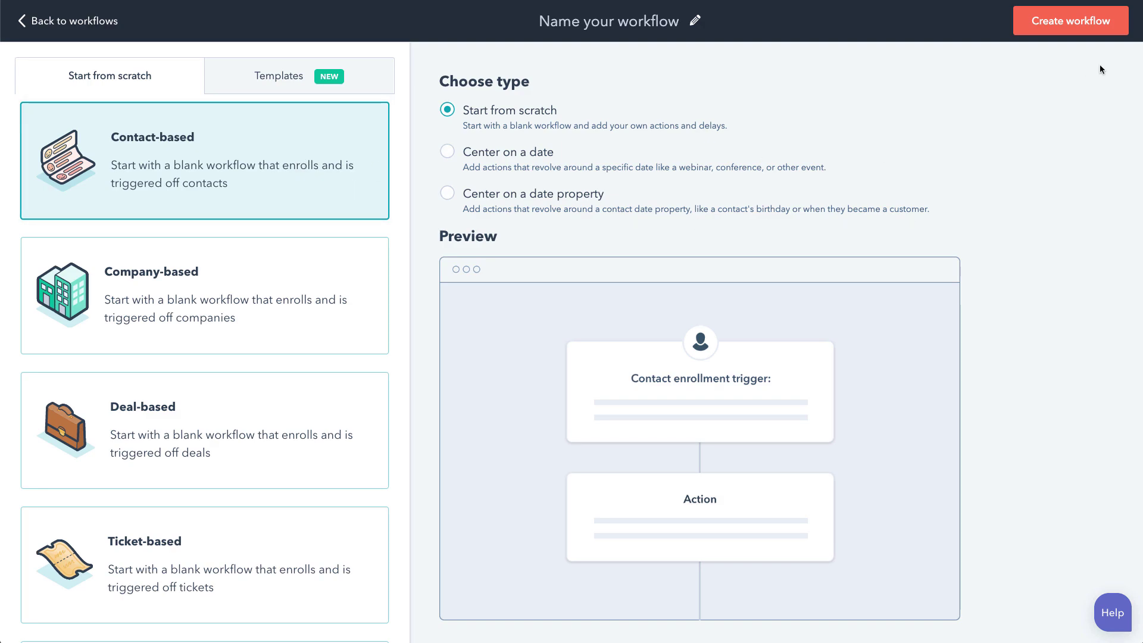
{"action": "left_click", "coordinate": [1070, 20]}
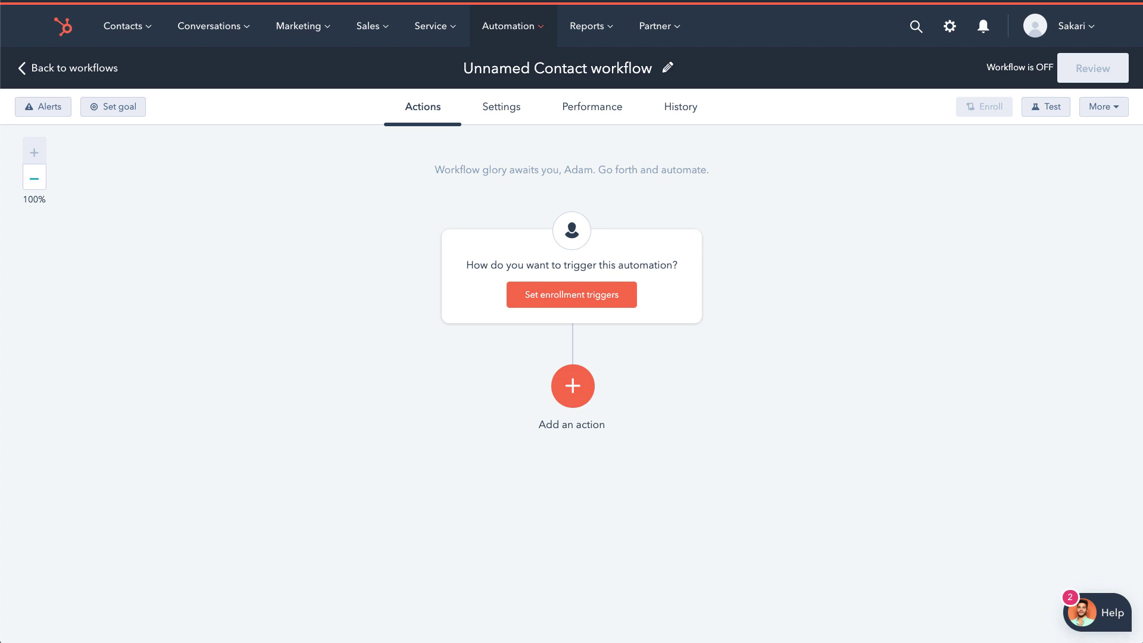
{"action": "left_click", "coordinate": [593, 296]}
{"action": "scroll", "coordinate": [1042, 355], "scroll_direction": "down", "scroll_amount": 3}
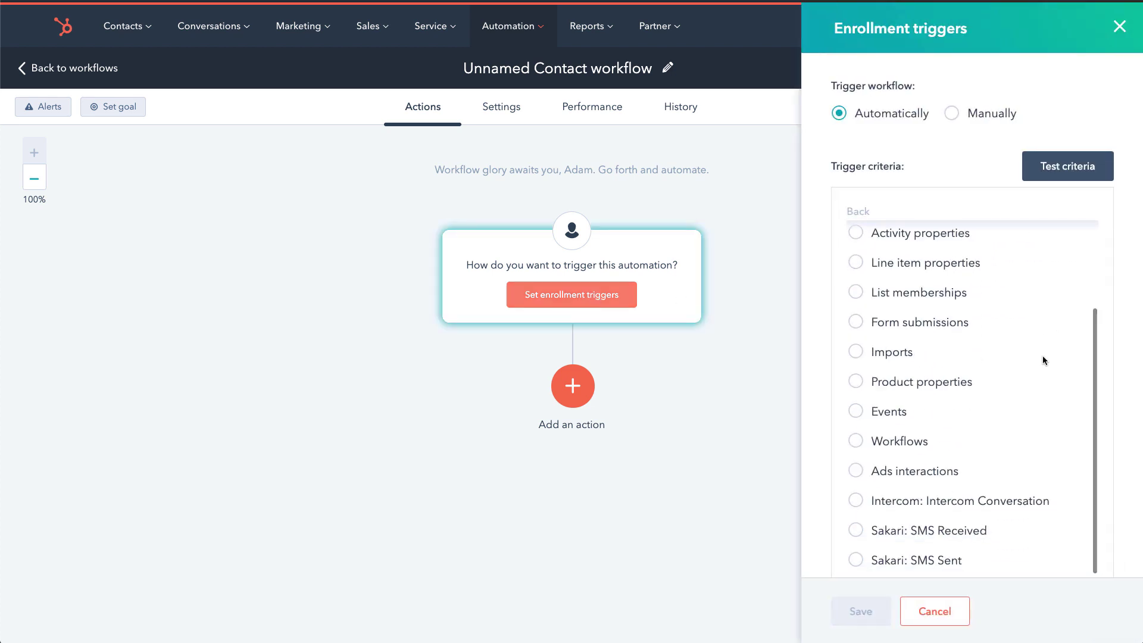
{"action": "scroll", "coordinate": [1042, 355], "scroll_direction": "down", "scroll_amount": 2}
{"action": "scroll", "coordinate": [1047, 384], "scroll_direction": "down", "scroll_amount": 1}
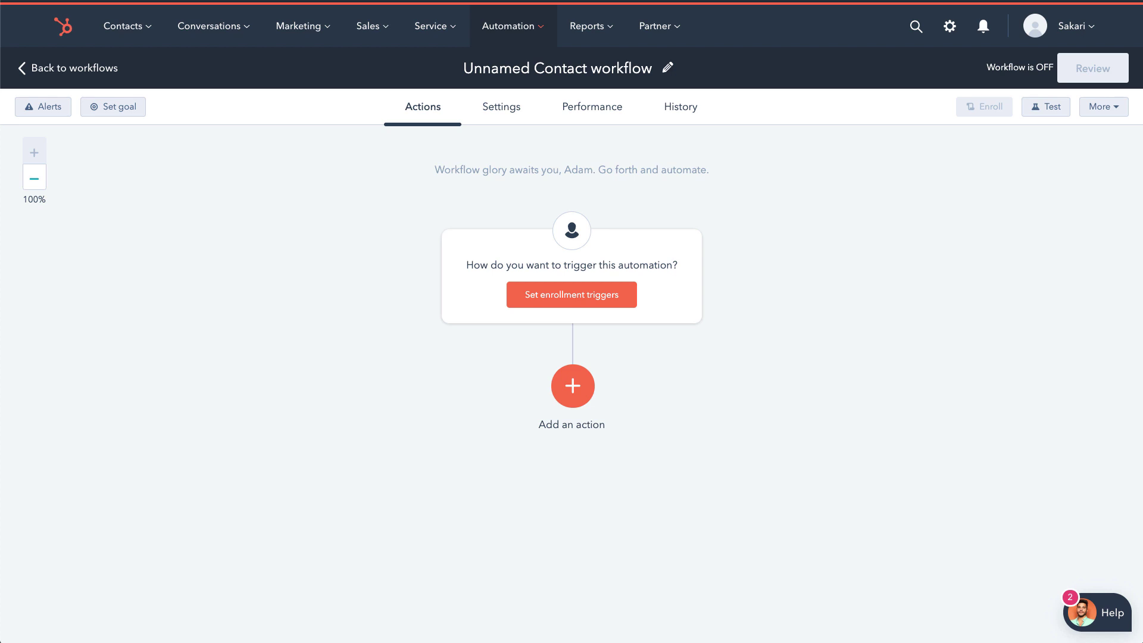
Add an action step and choose the Sakari Send SMS integration action
{"action": "left_click", "coordinate": [582, 393]}
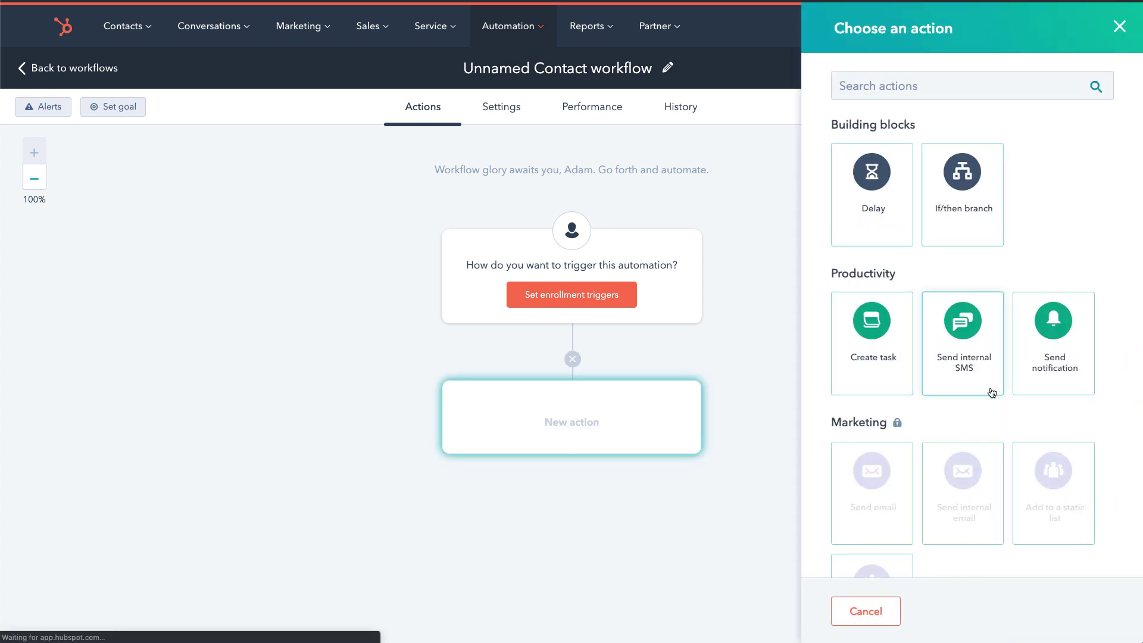
{"action": "scroll", "coordinate": [1005, 392], "scroll_direction": "down", "scroll_amount": 5}
{"action": "scroll", "coordinate": [1005, 391], "scroll_direction": "down", "scroll_amount": 5}
{"action": "scroll", "coordinate": [1005, 392], "scroll_direction": "down", "scroll_amount": 3}
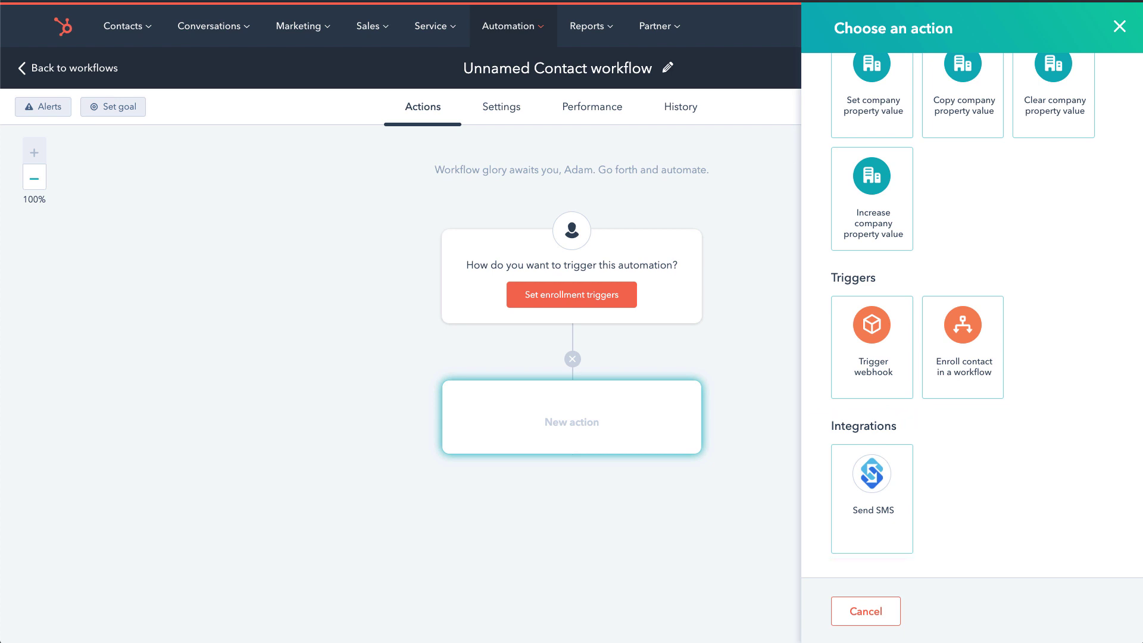
{"action": "left_click", "coordinate": [900, 481]}
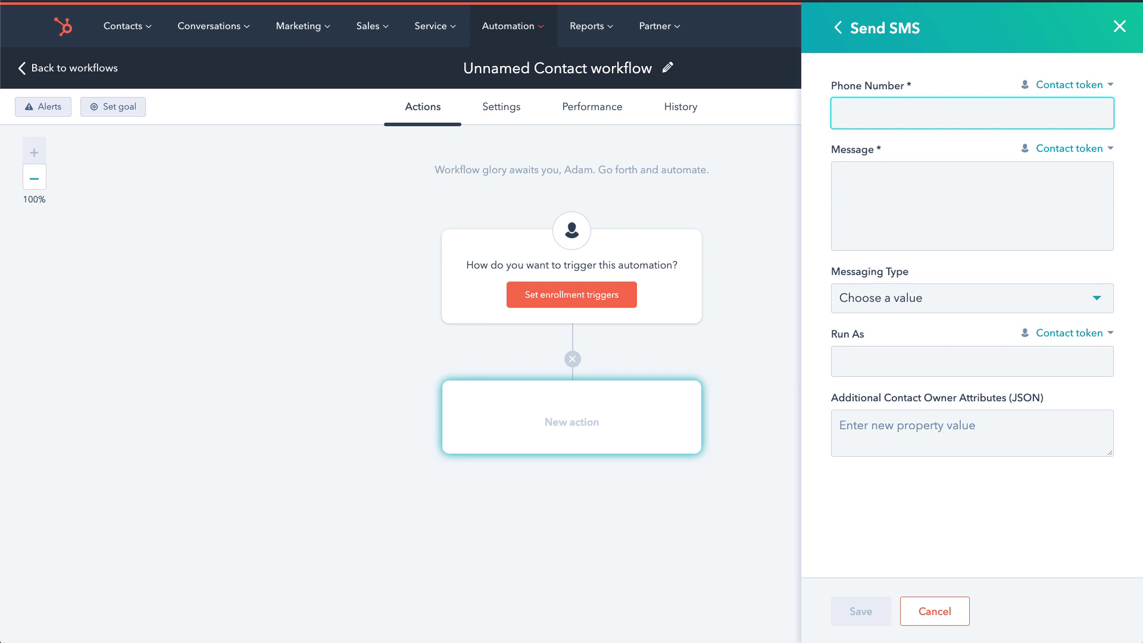
Fill Phone Number with the Contact Phone number and Mobile phone number tokens, comma-separated
{"action": "left_click", "coordinate": [1082, 86]}
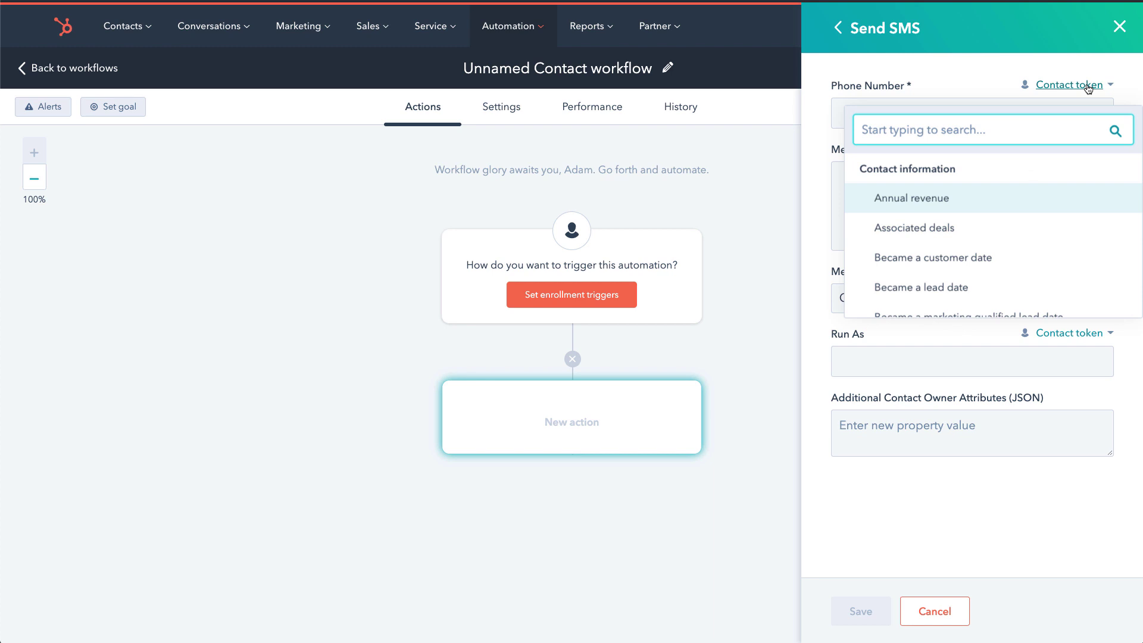
{"action": "type", "text": "phone"}
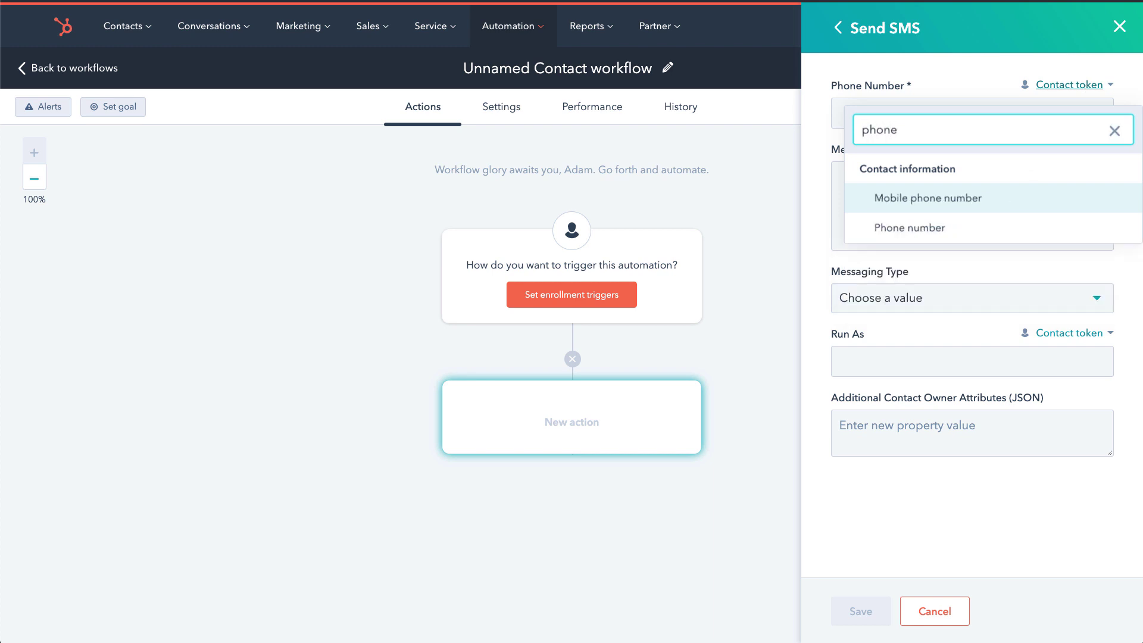
{"action": "left_click", "coordinate": [947, 228]}
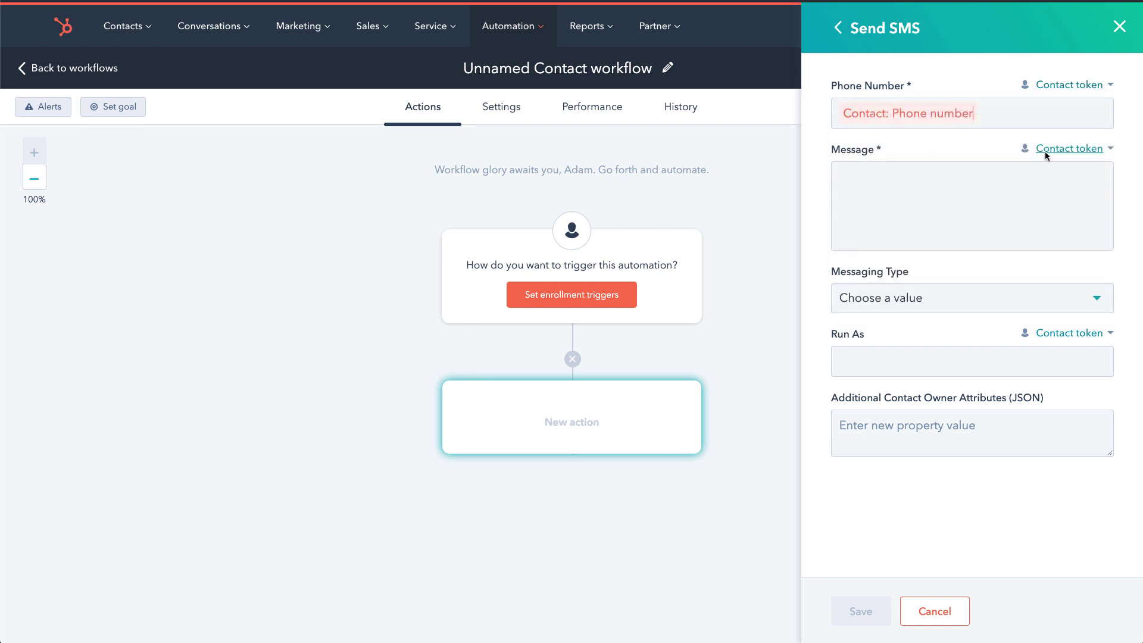
{"action": "left_click", "coordinate": [1105, 116]}
{"action": "type", "text": ","}
{"action": "left_click", "coordinate": [1073, 86]}
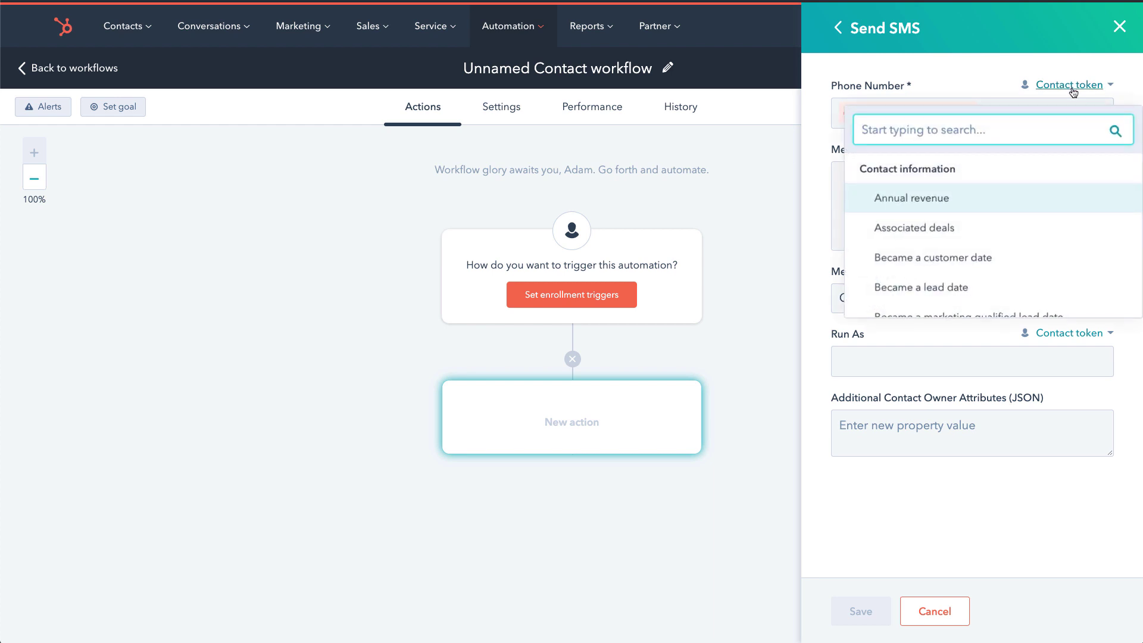
{"action": "type", "text": "mobile"}
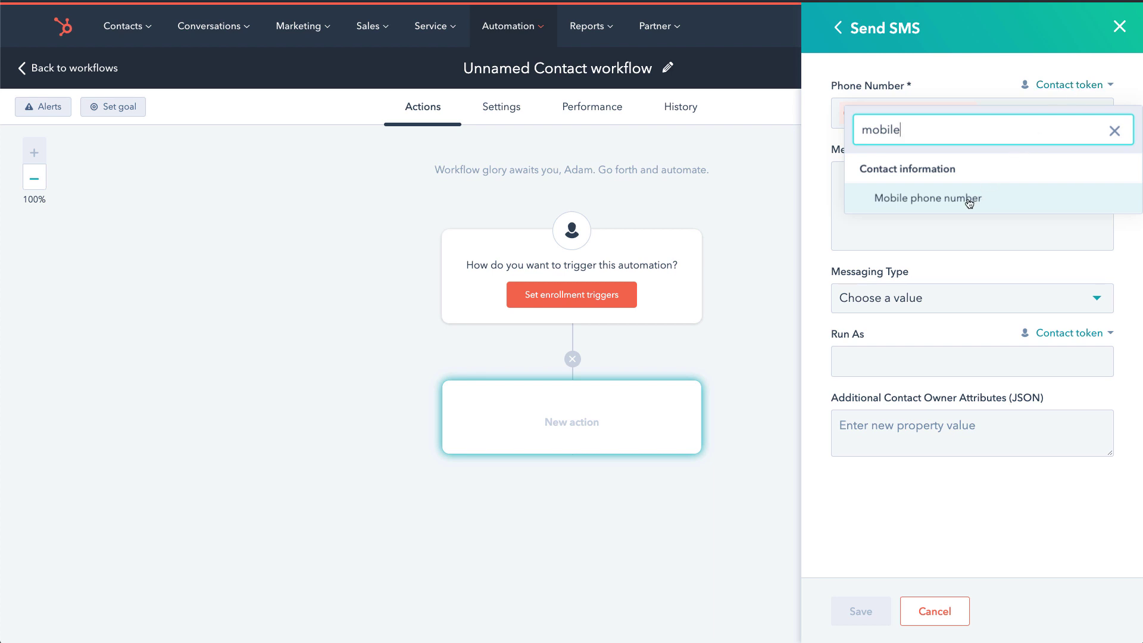
{"action": "left_click", "coordinate": [969, 198]}
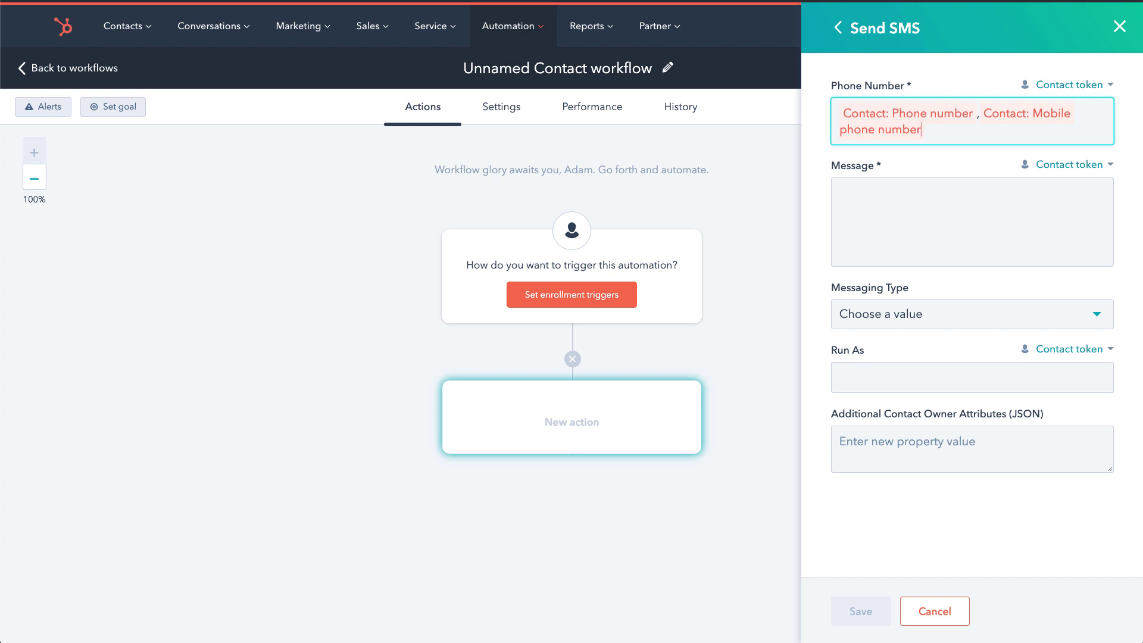
Write the SMS greeting with the First name token, saying the contact owner will follow up shortly
{"action": "left_click", "coordinate": [984, 218]}
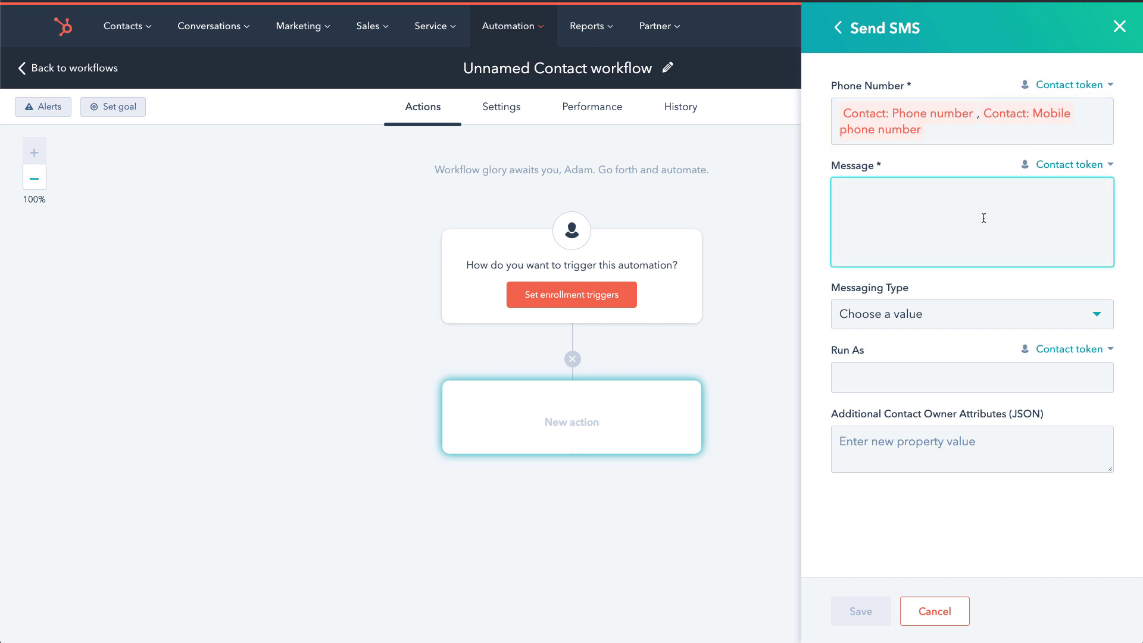
{"action": "type", "text": "Hello"}
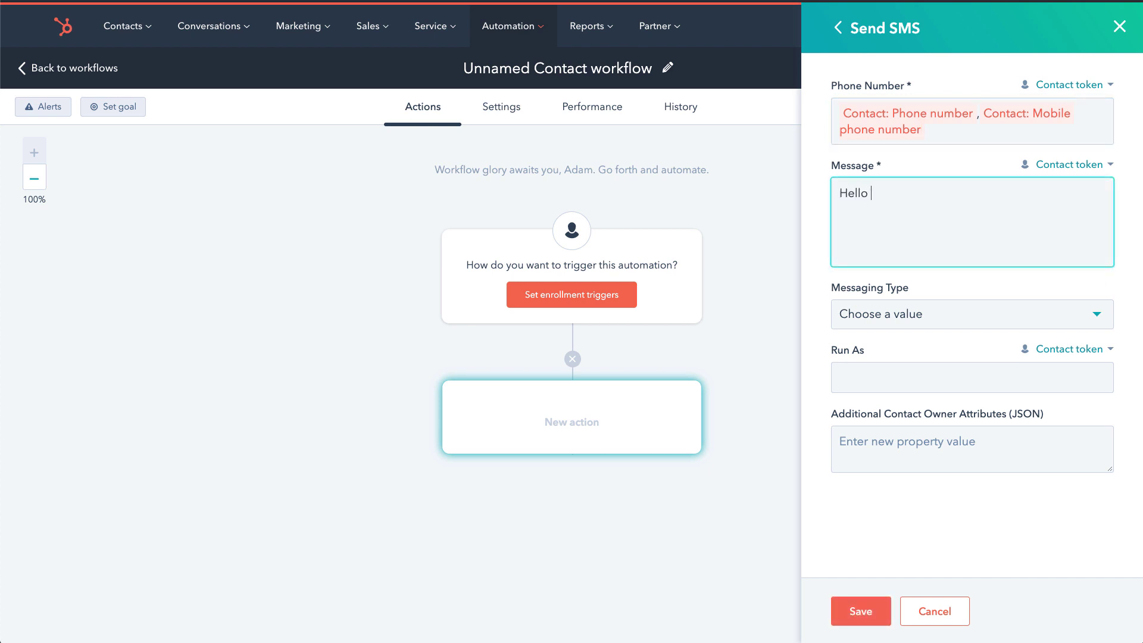
{"action": "left_click", "coordinate": [1069, 164]}
{"action": "type", "text": "first"}
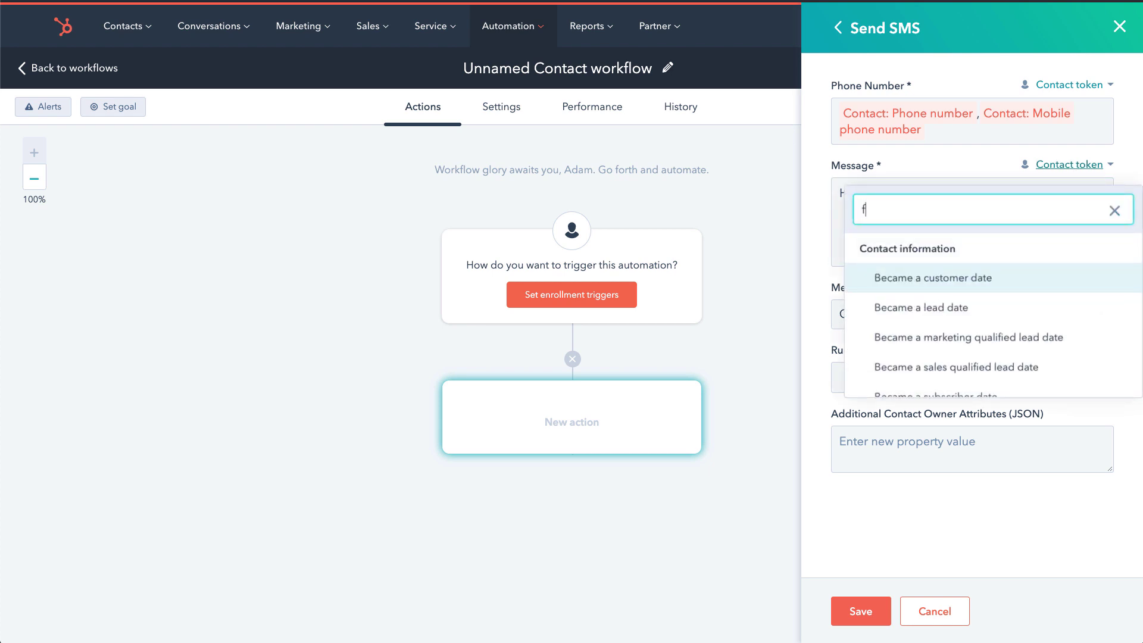
{"action": "left_click", "coordinate": [929, 307]}
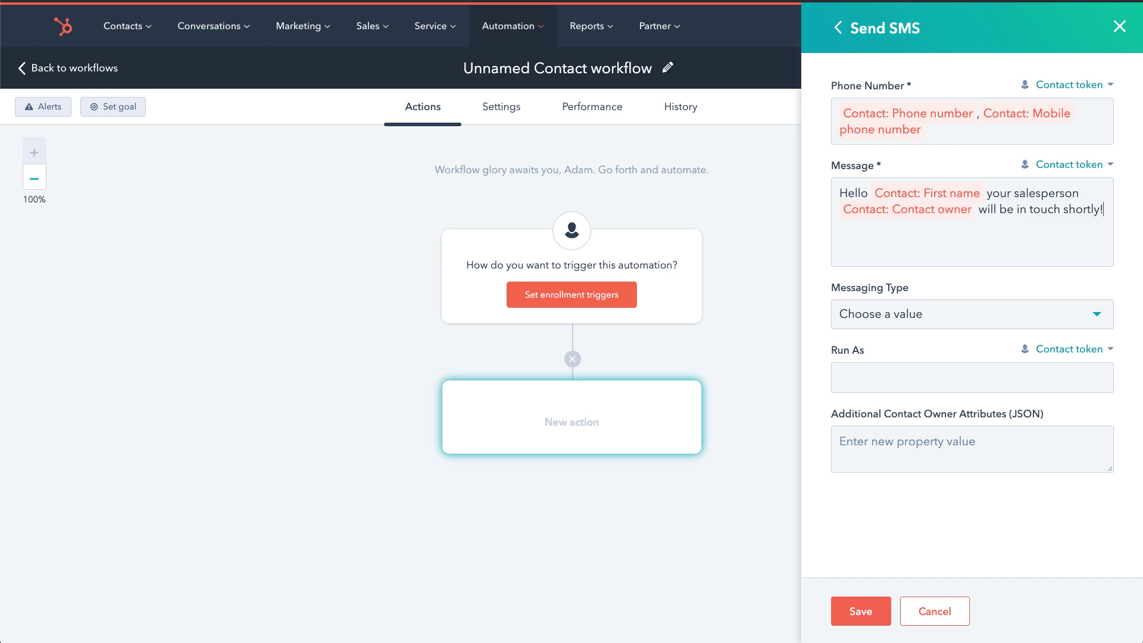
{"action": "left_click", "coordinate": [1058, 317]}
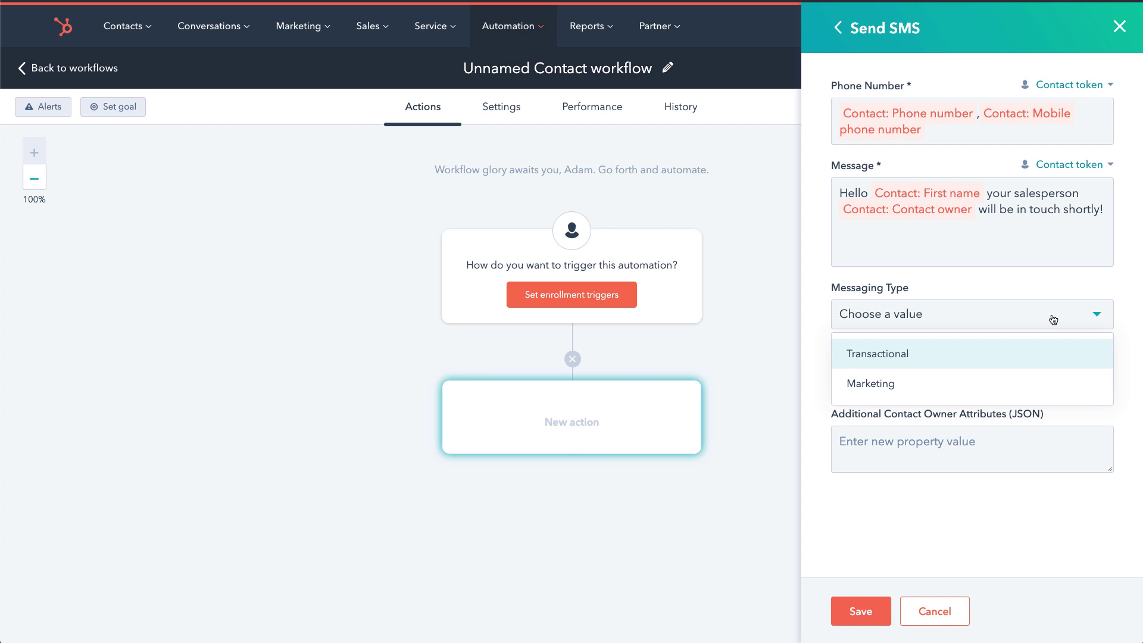
Set the Sakari Send SMS messaging type to Transactional and save the action
{"action": "left_click", "coordinate": [955, 354]}
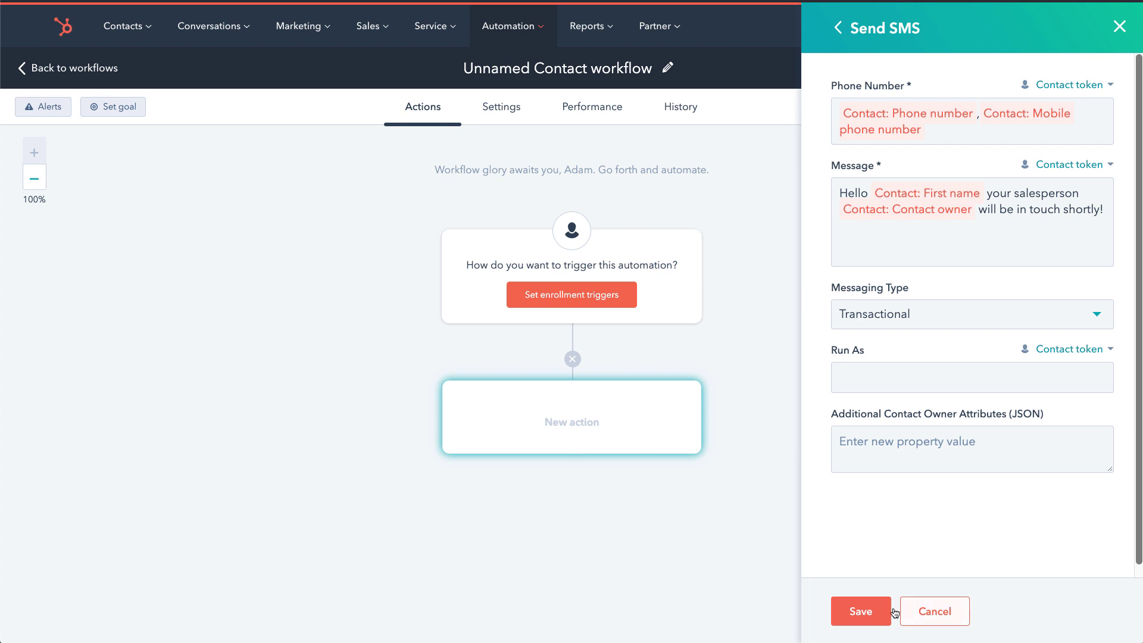
{"action": "left_click", "coordinate": [859, 610]}
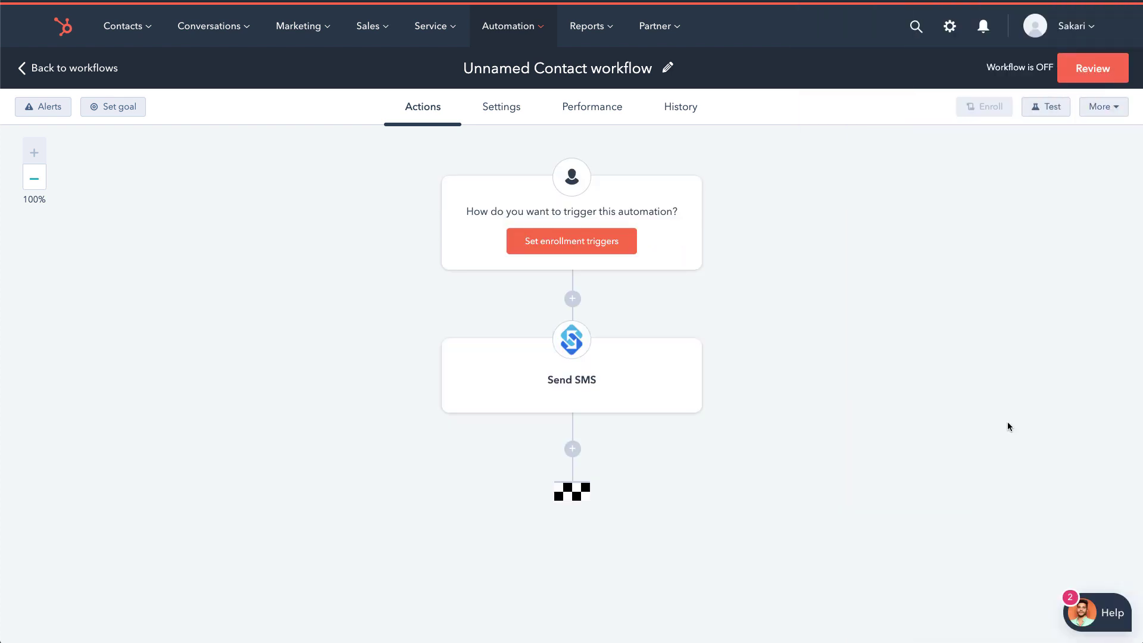